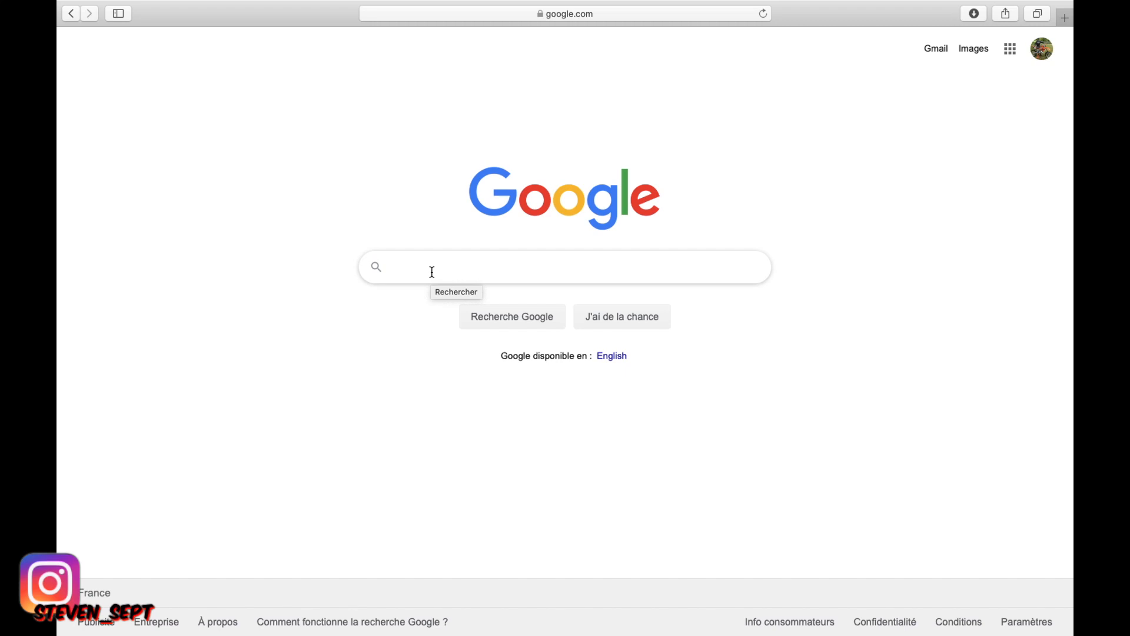
# - Search the web for "personnage disney"
pyautogui.write('personnage')
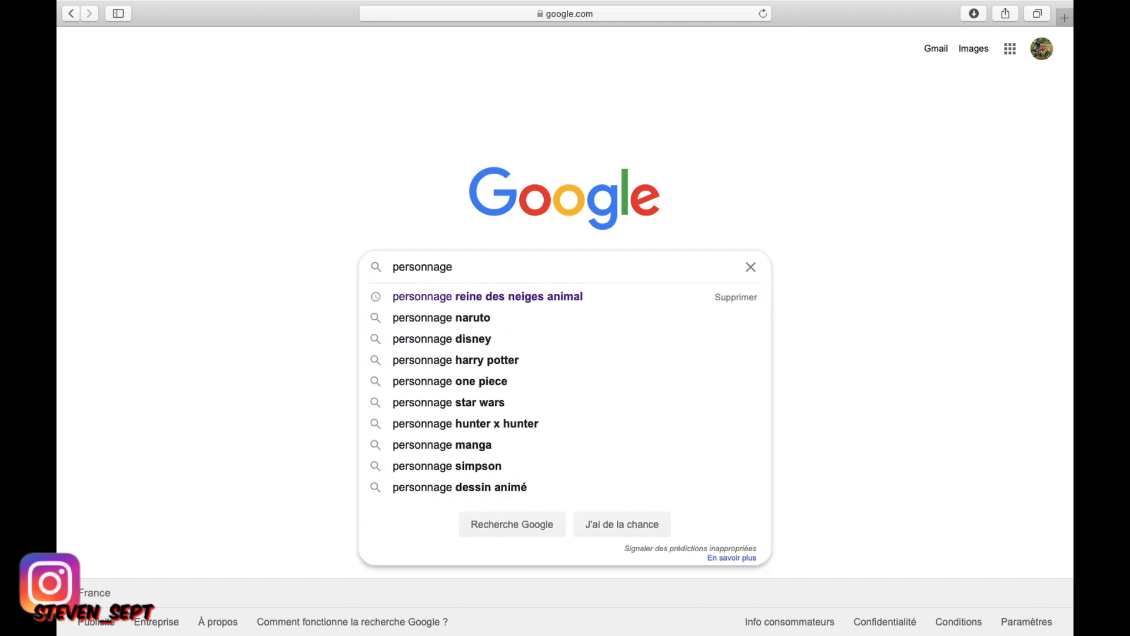
pyautogui.write(' disney')
pyautogui.press('Return')
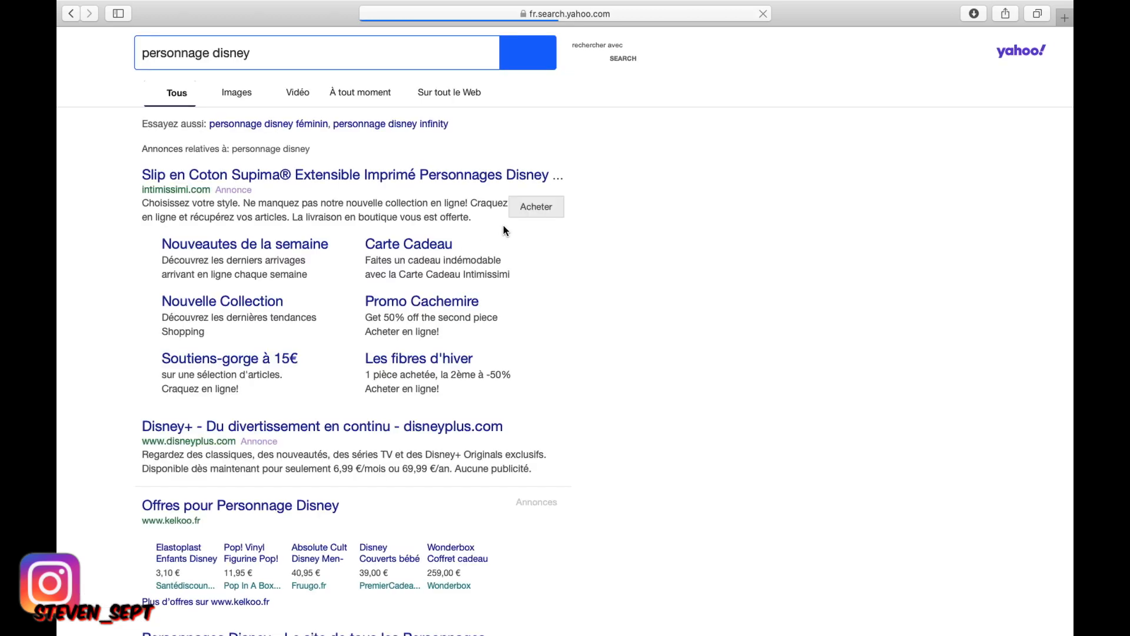
# - Show the image results and filter them to large size (Grande) and line drawings (Tracé de ligne)
pyautogui.click(234, 94)
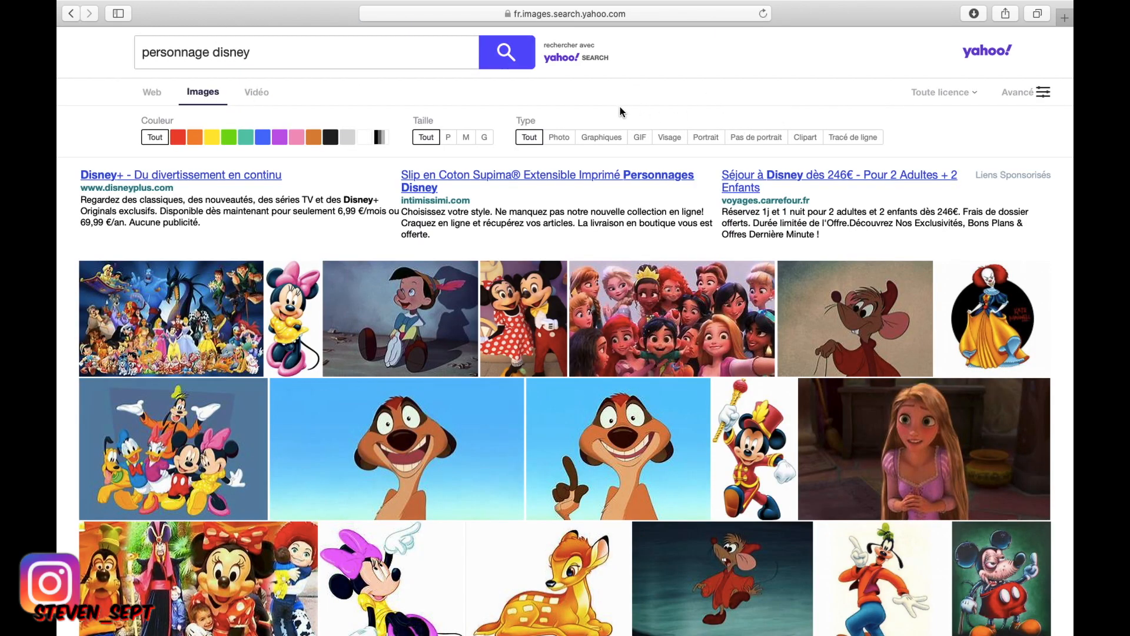
pyautogui.click(484, 141)
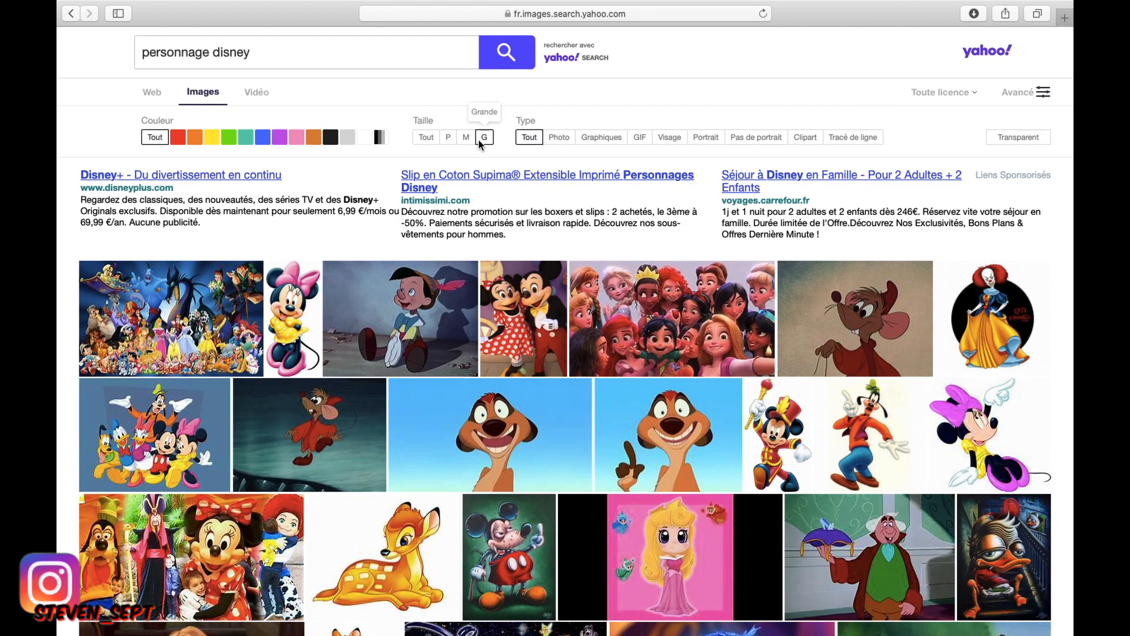
pyautogui.click(842, 144)
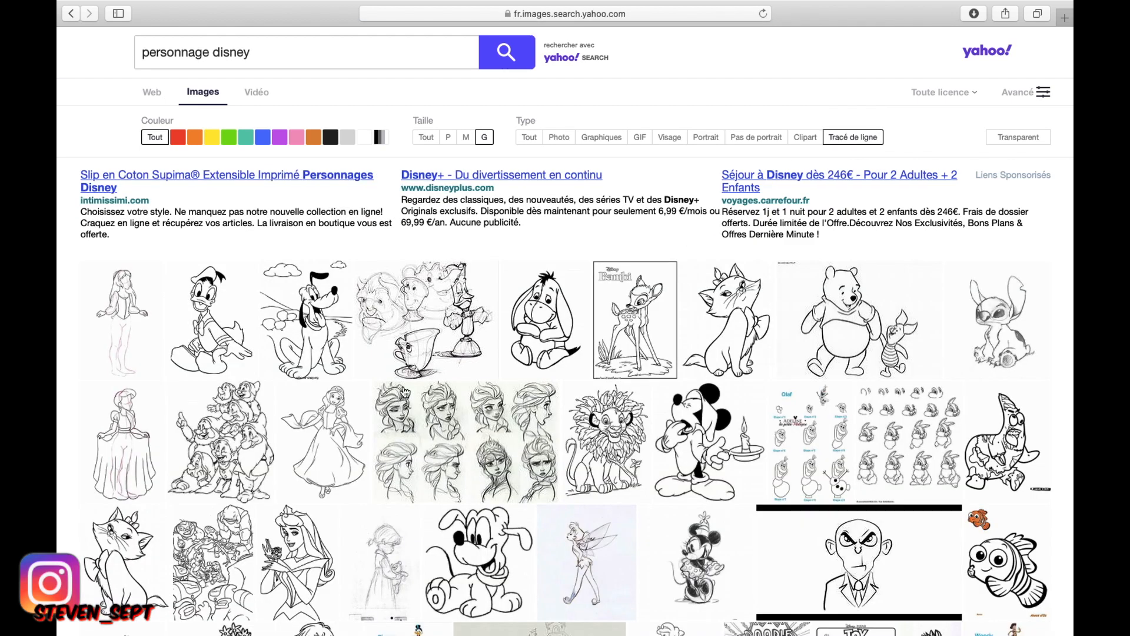
# - Open the source page of the yawning Mickey Mouse with a candle and save the colouring picture to the Downloads folder
pyautogui.scroll(-5, 405, 391)
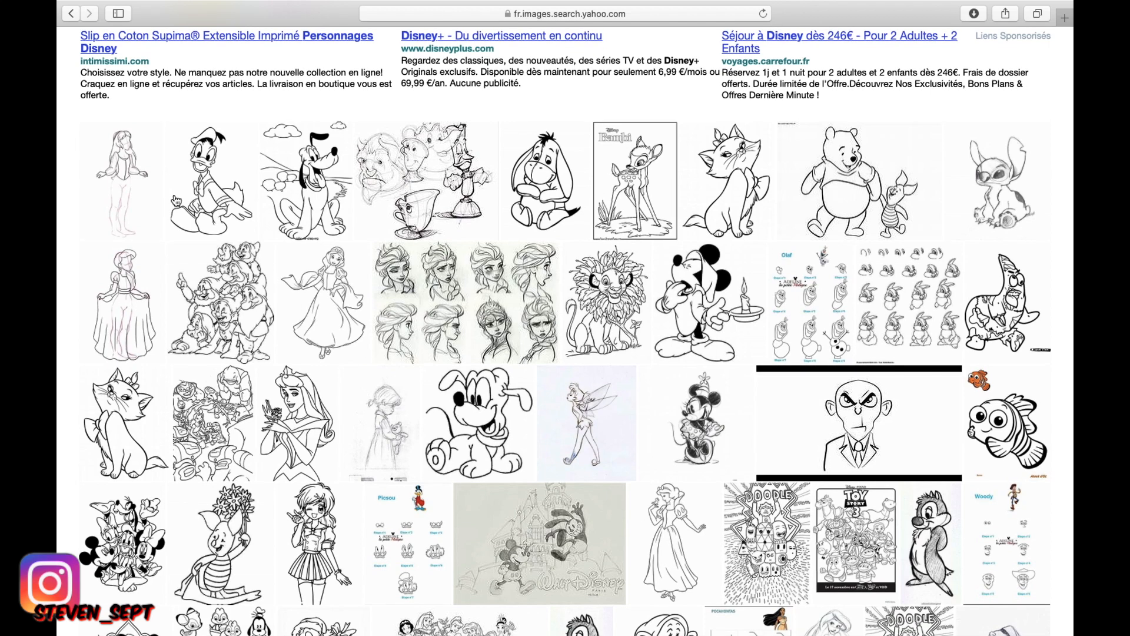
pyautogui.click(692, 311)
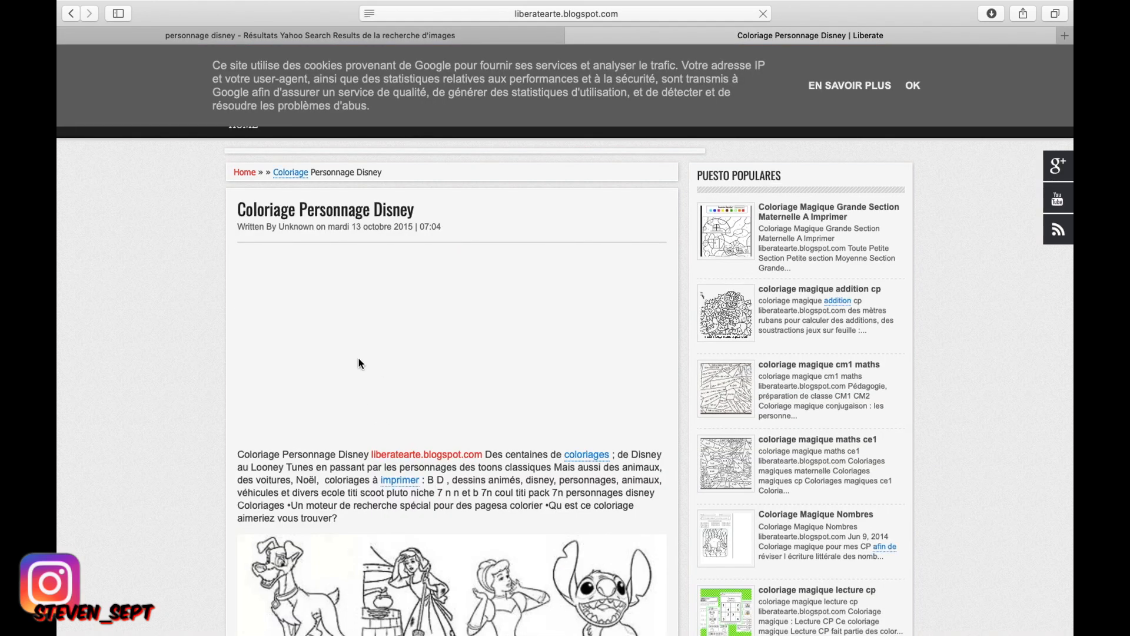
pyautogui.scroll(-10, 359, 360)
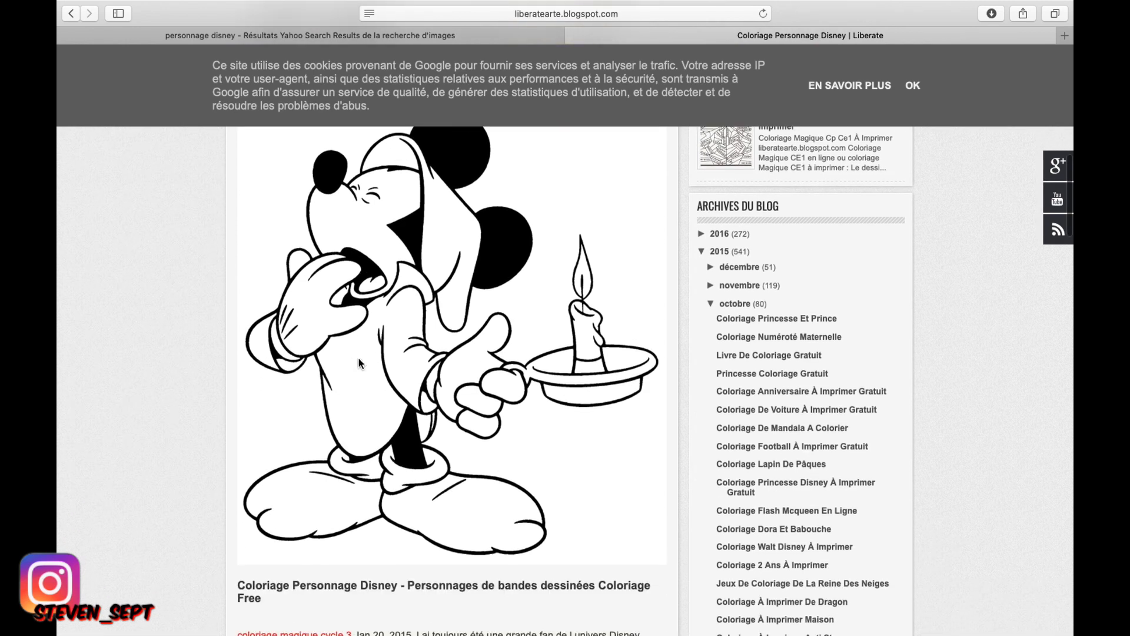
pyautogui.scroll(2, 389, 323)
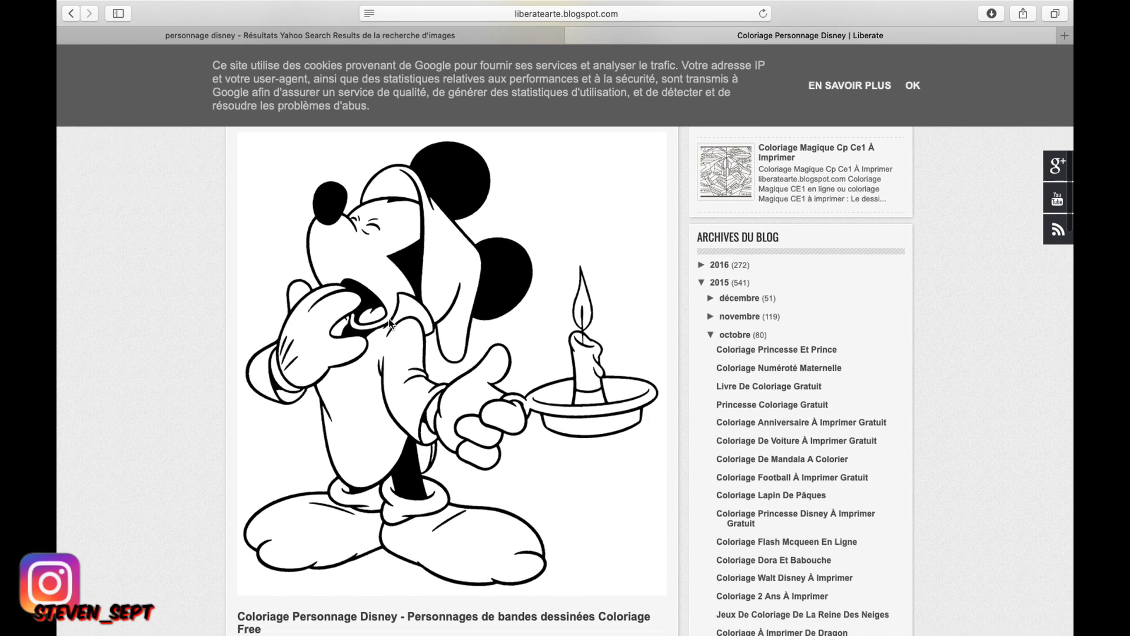
pyautogui.rightClick(389, 322)
pyautogui.click(422, 359)
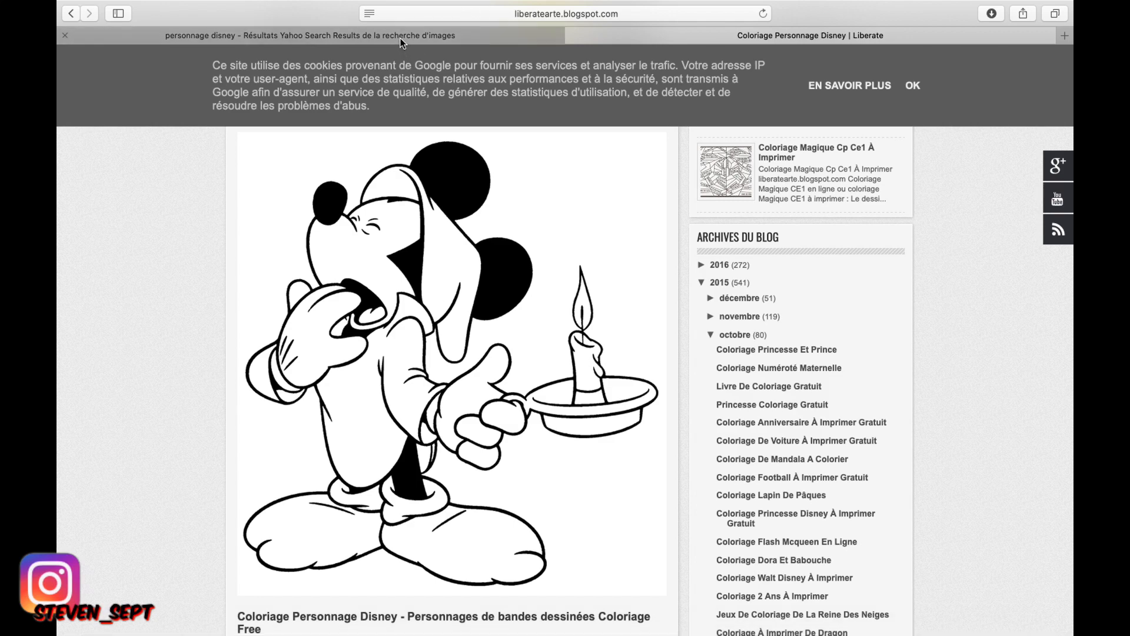
# - Switch to Inkscape and enlarge its window around the blank document
pyautogui.moveTo(720, 625)
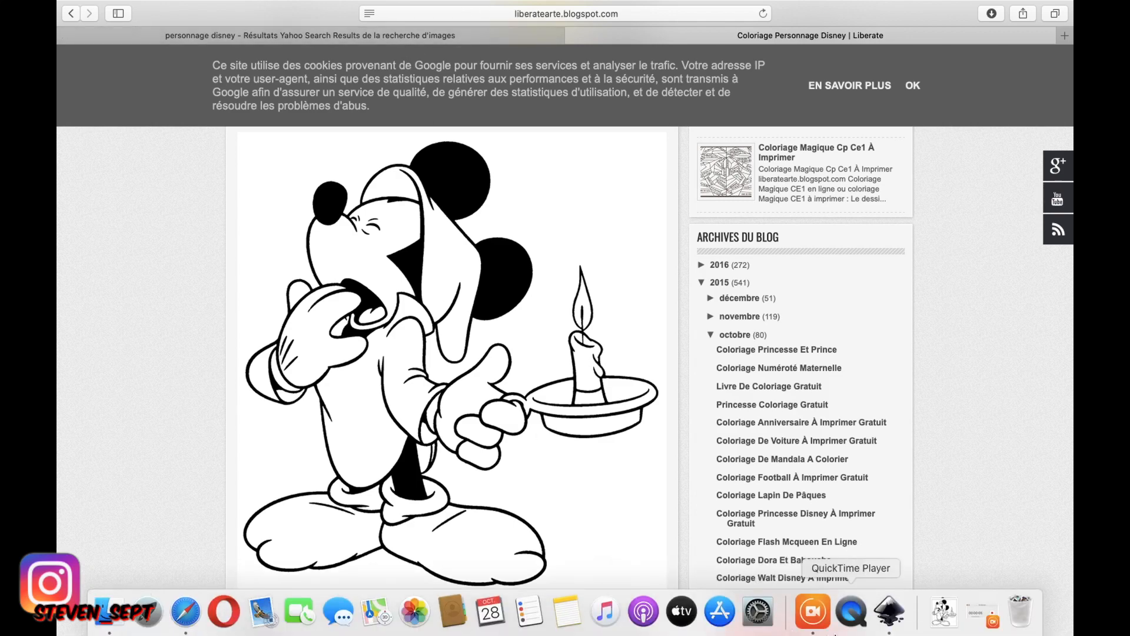
pyautogui.click(890, 619)
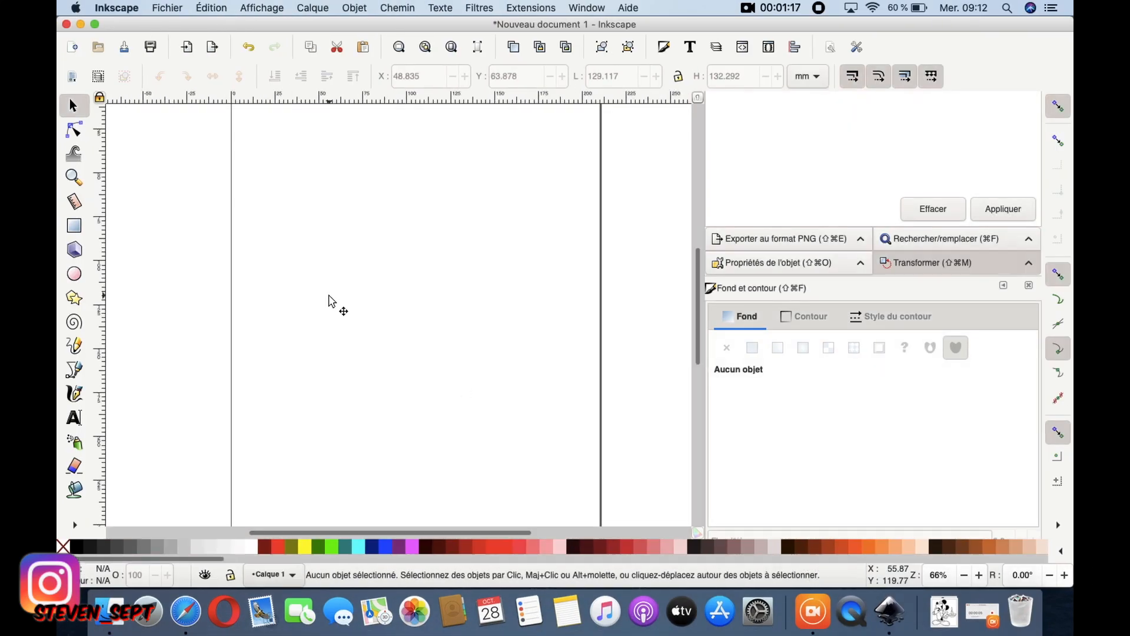
pyautogui.scroll(2, 328, 296)
pyautogui.click(95, 24)
pyautogui.scroll(-8, 403, 323)
pyautogui.scroll(5, 404, 321)
pyautogui.hscroll(2, 404, 321)
pyautogui.moveTo(110, 5)
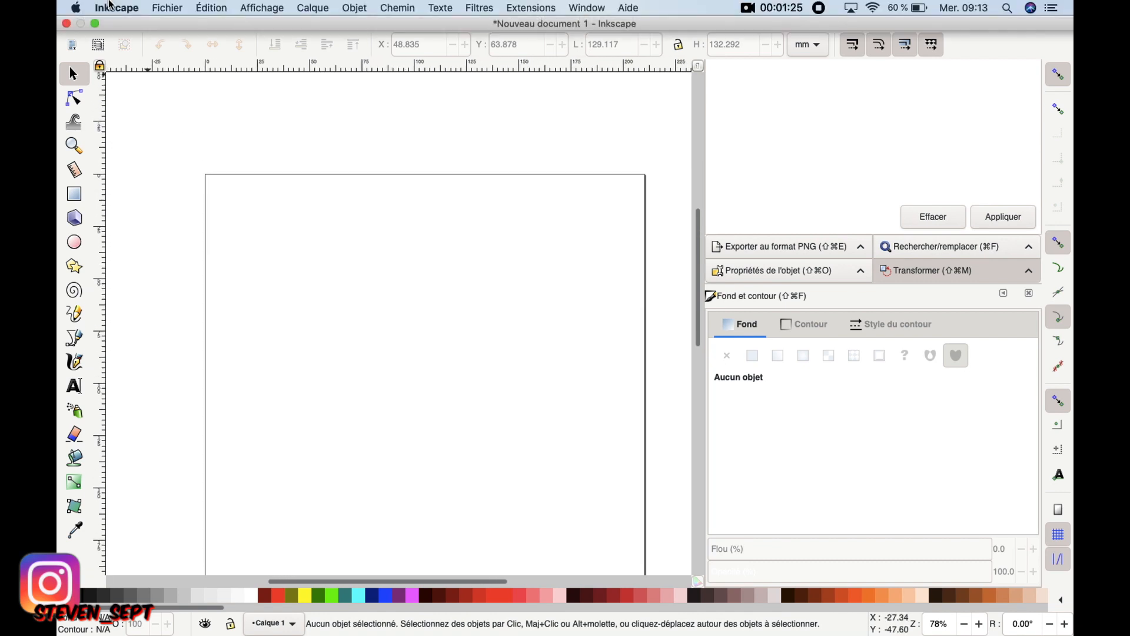
# - Import disney-coloriage.jpg from the Downloads folder as an embedded image
pyautogui.click(166, 9)
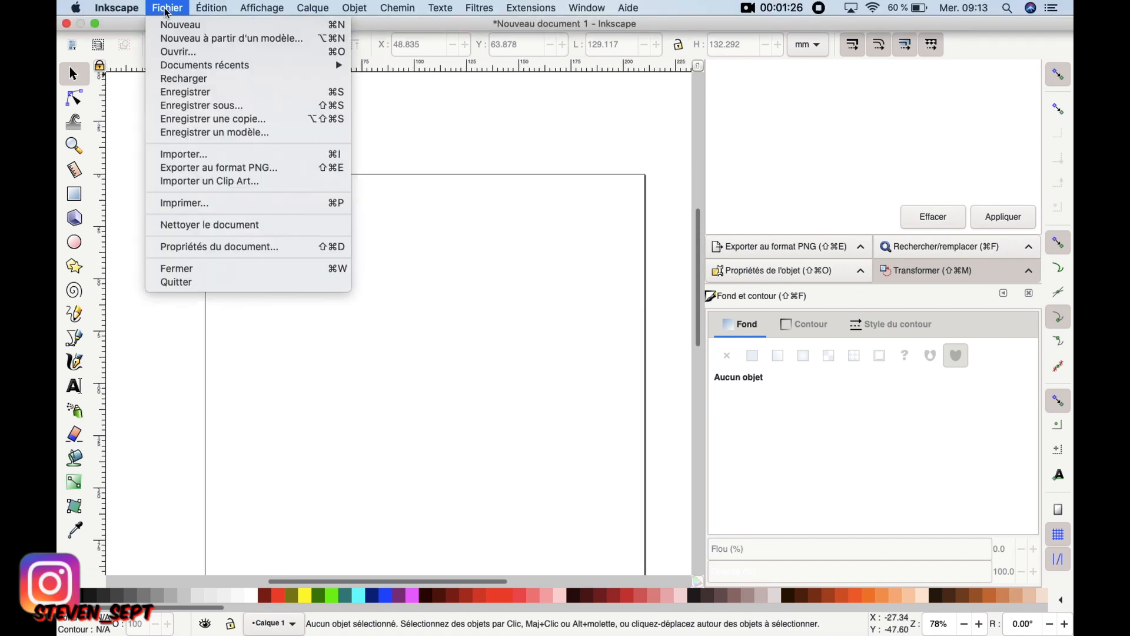
pyautogui.click(171, 154)
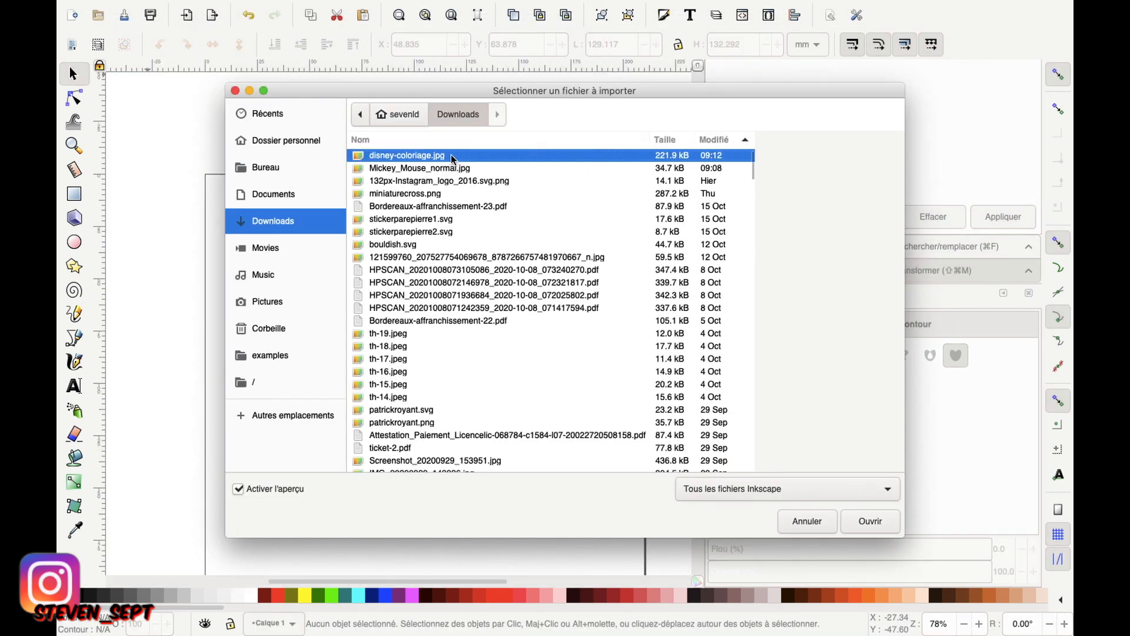
pyautogui.click(861, 523)
pyautogui.click(657, 390)
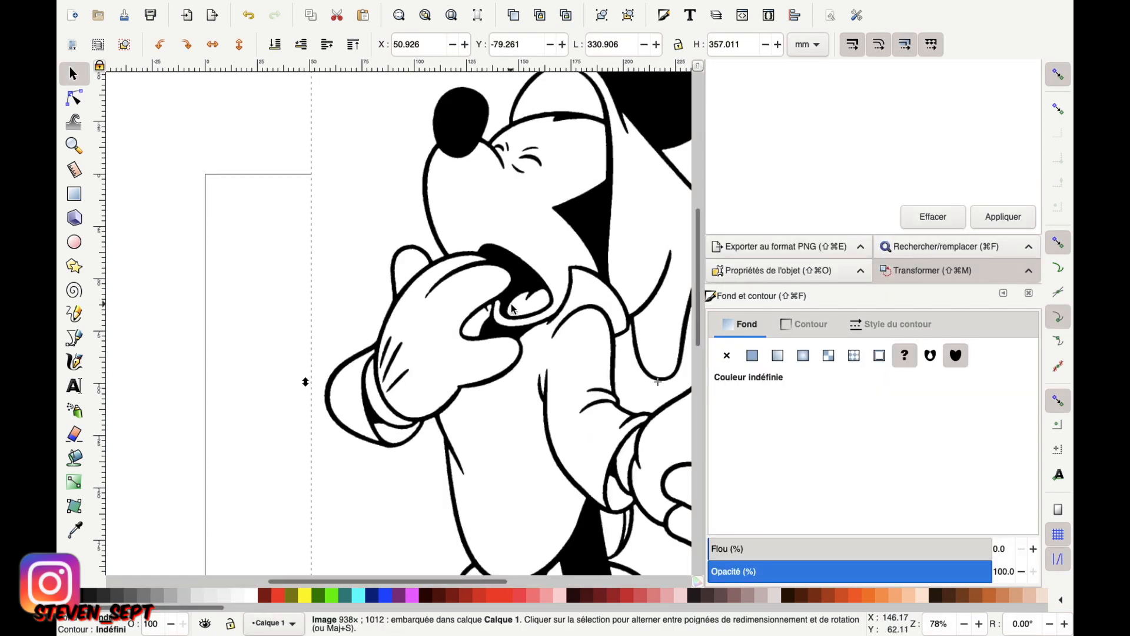
pyautogui.scroll(-3, 513, 308)
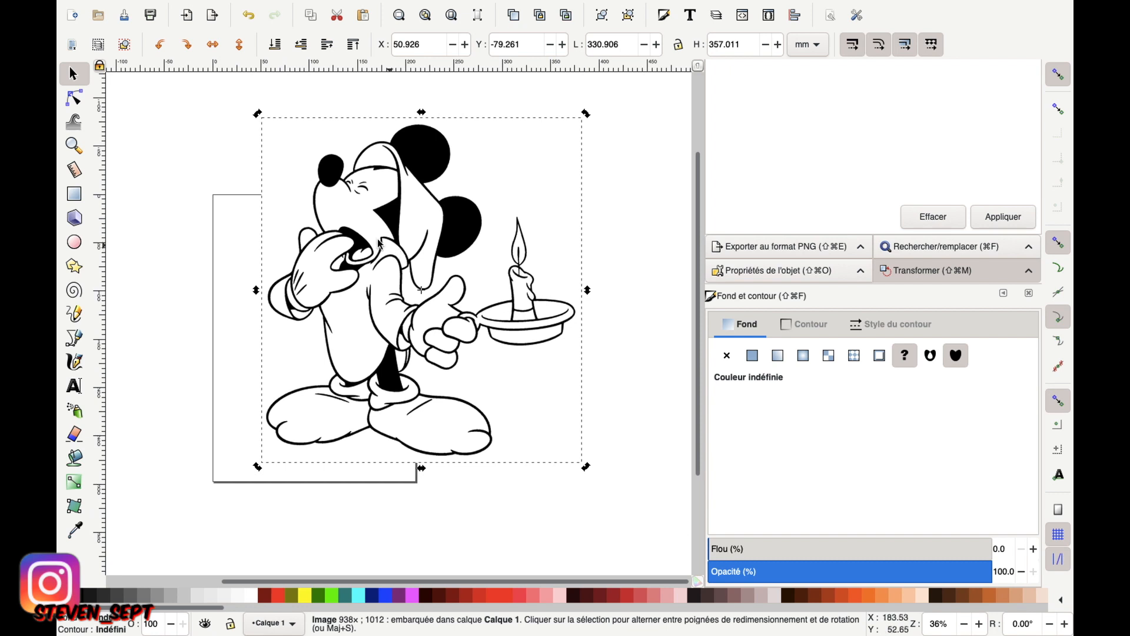
pyautogui.click(73, 99)
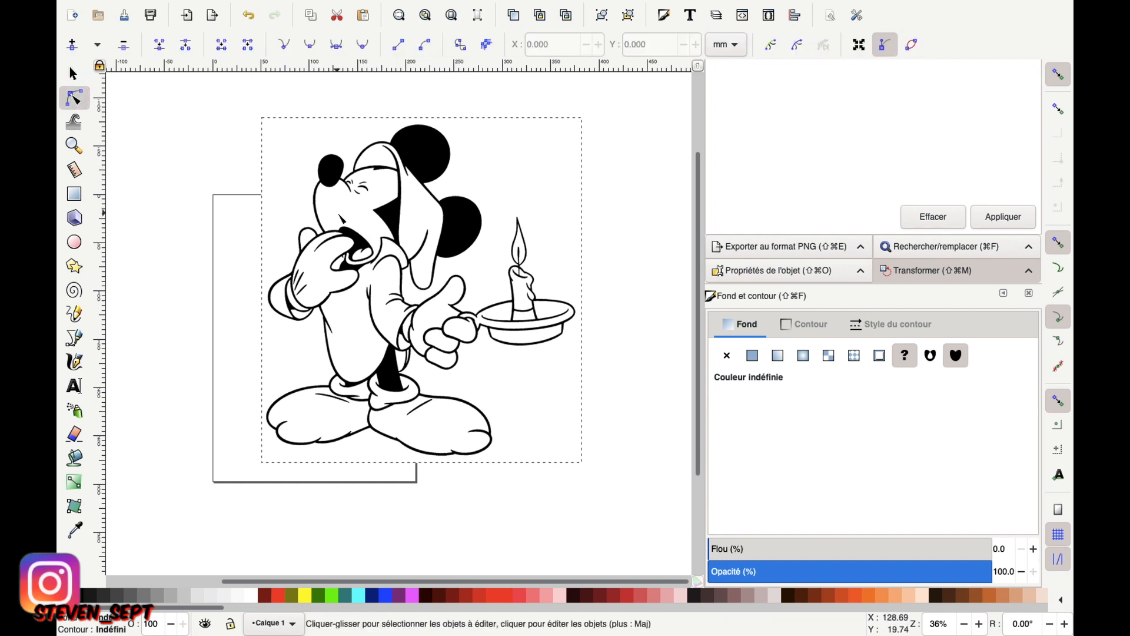
pyautogui.press('s')
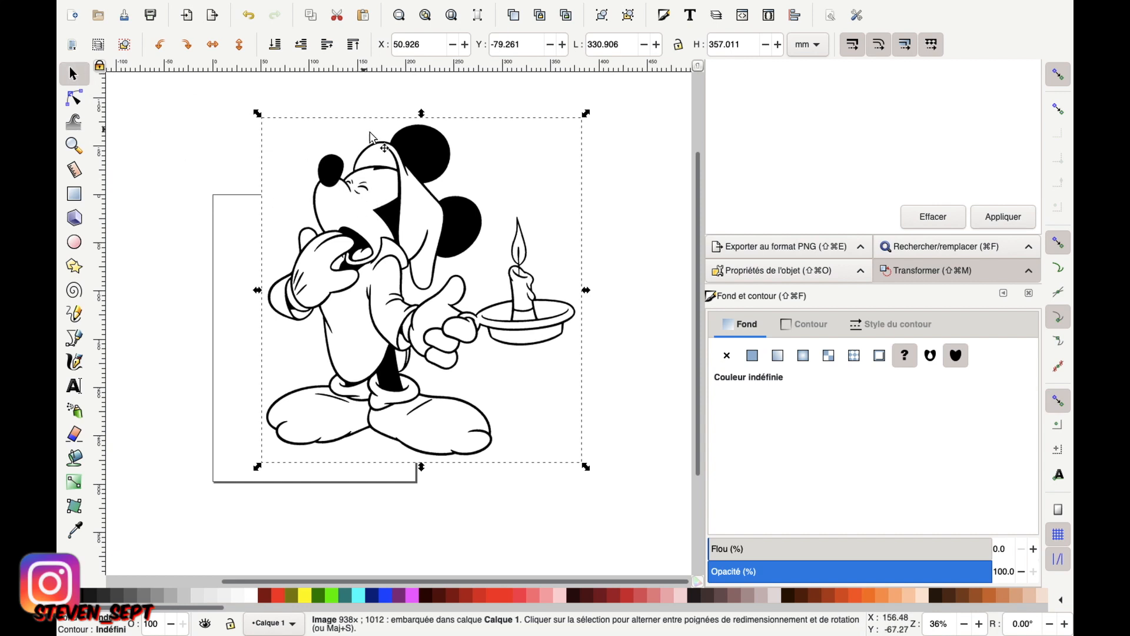
# - Open the bitmap tracing settings (Vectoriser un objet matriciel) for the imported Mickey image
pyautogui.moveTo(263, 4)
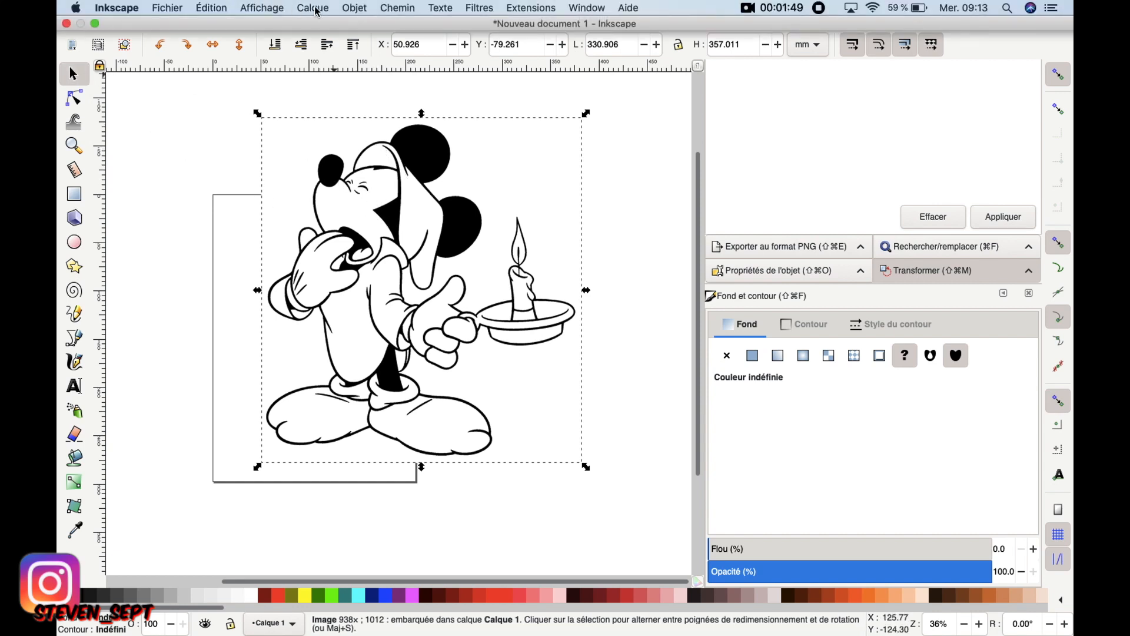
pyautogui.click(405, 9)
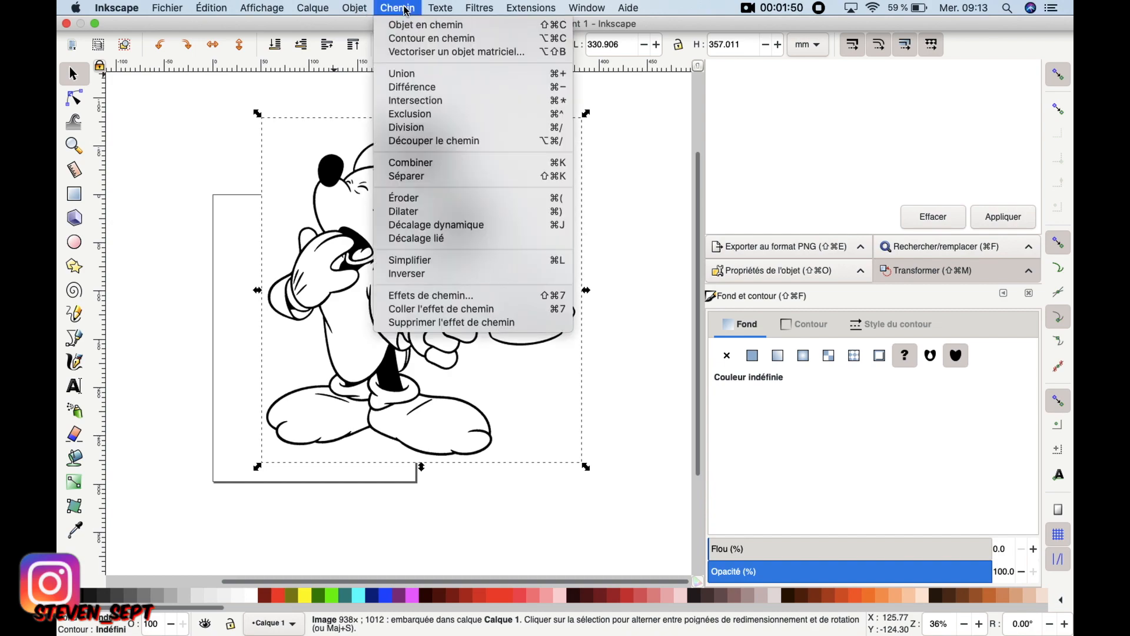
pyautogui.click(406, 55)
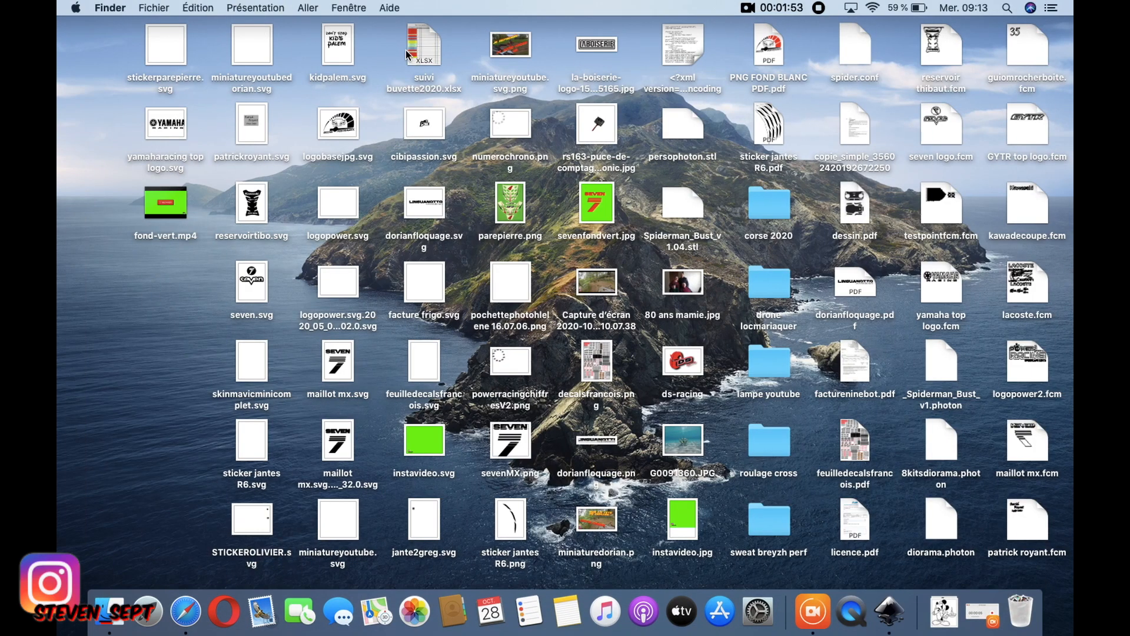
pyautogui.click(889, 612)
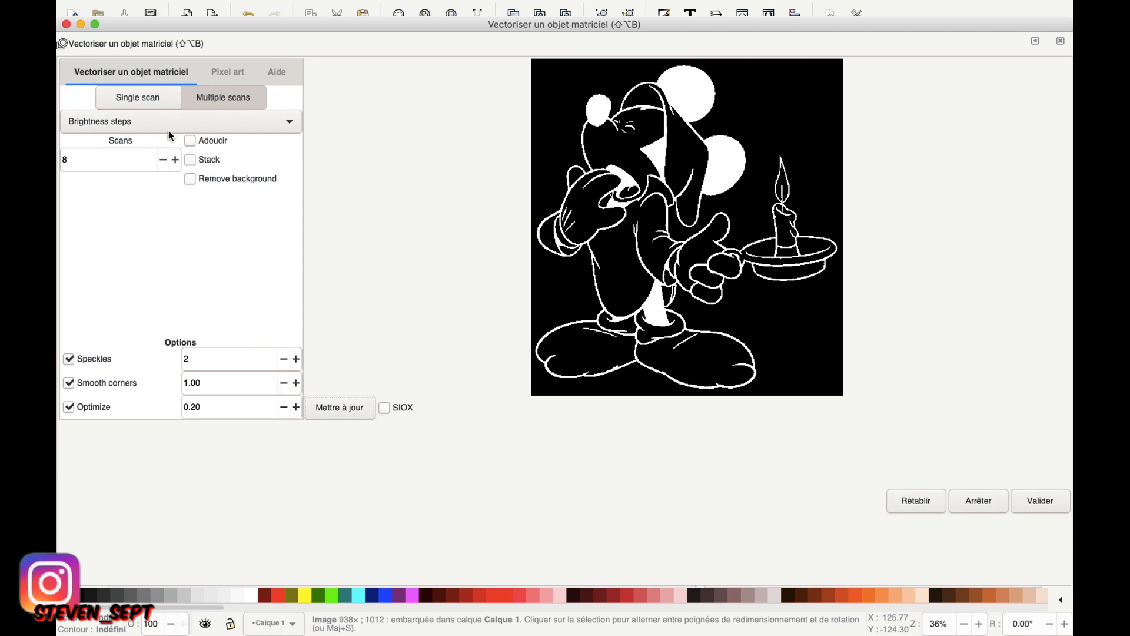
# - Set the trace to a single scan with Brightness cutoff and update the preview
pyautogui.click(150, 99)
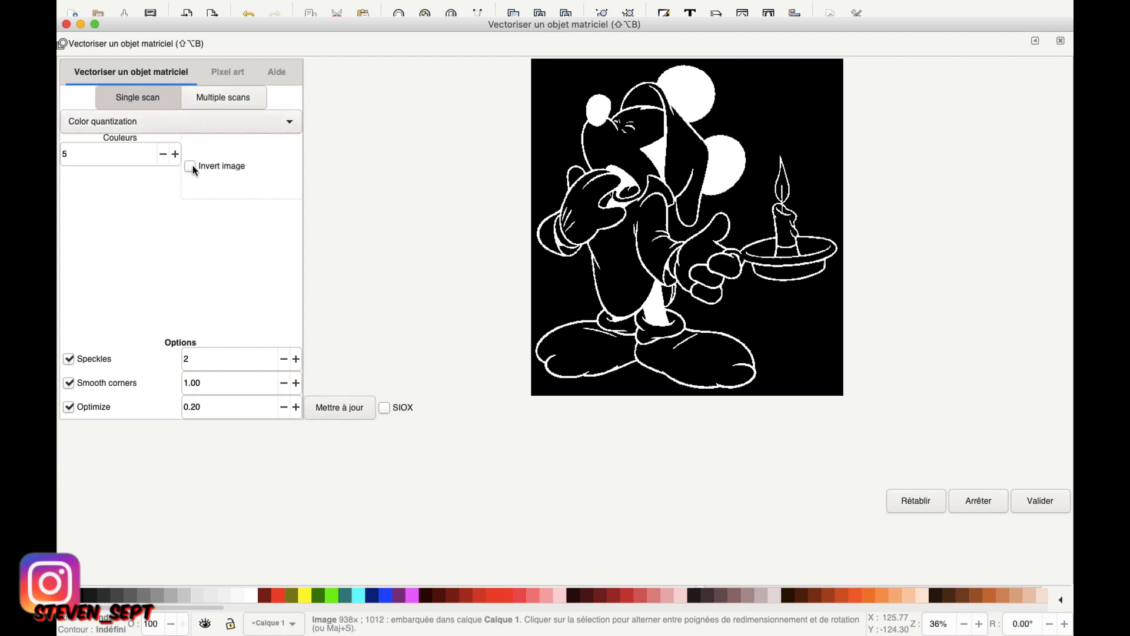
pyautogui.click(348, 407)
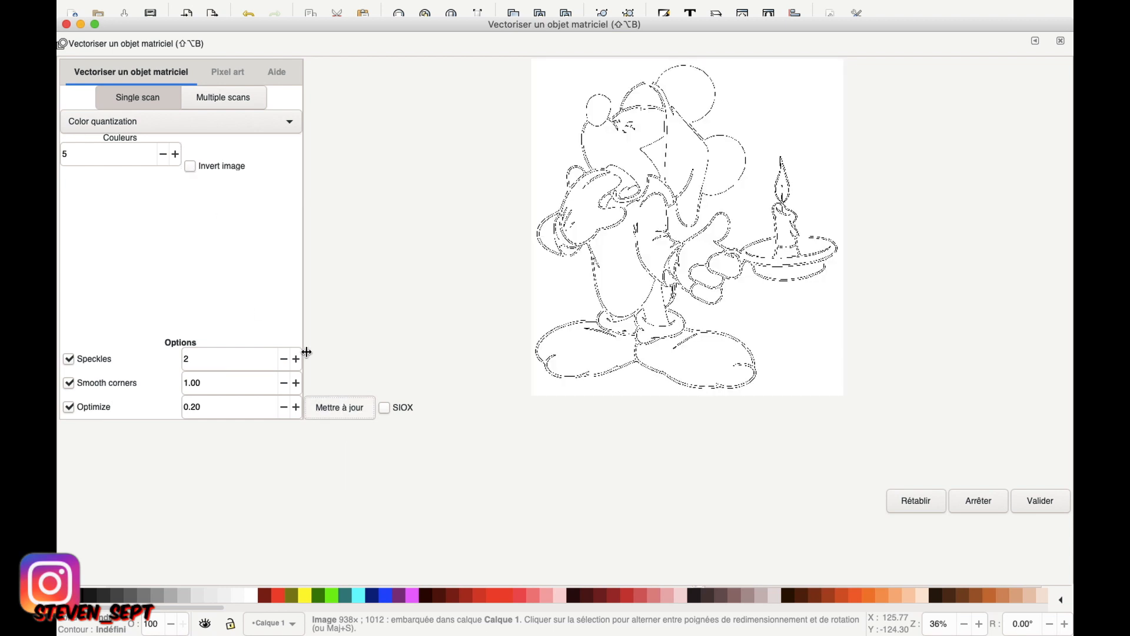
pyautogui.click(161, 124)
pyautogui.click(128, 90)
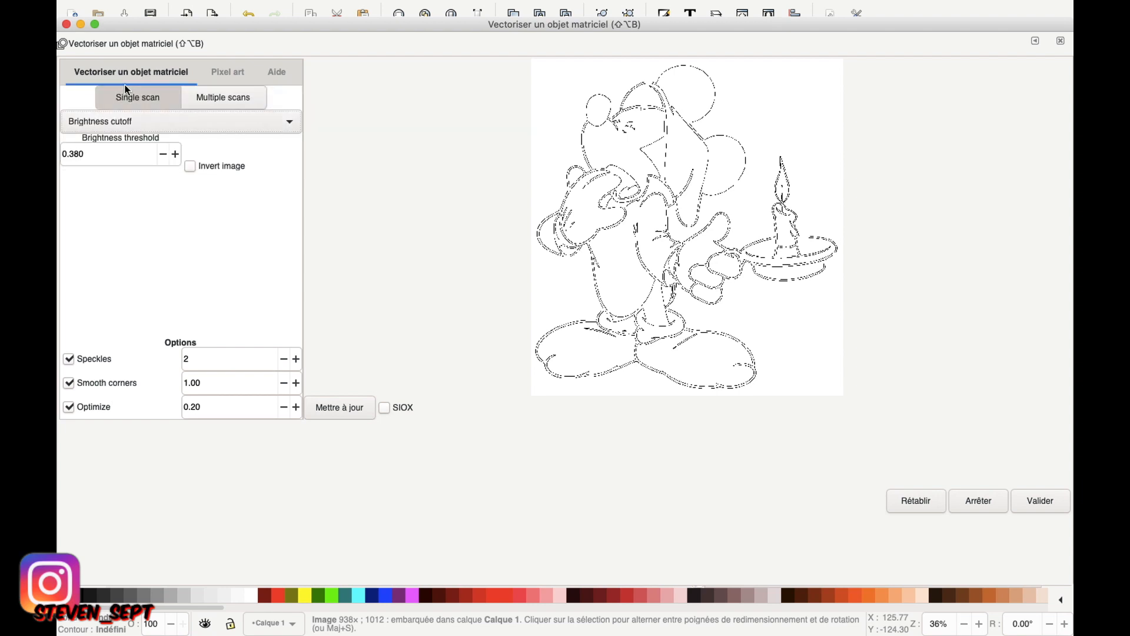
pyautogui.click(326, 408)
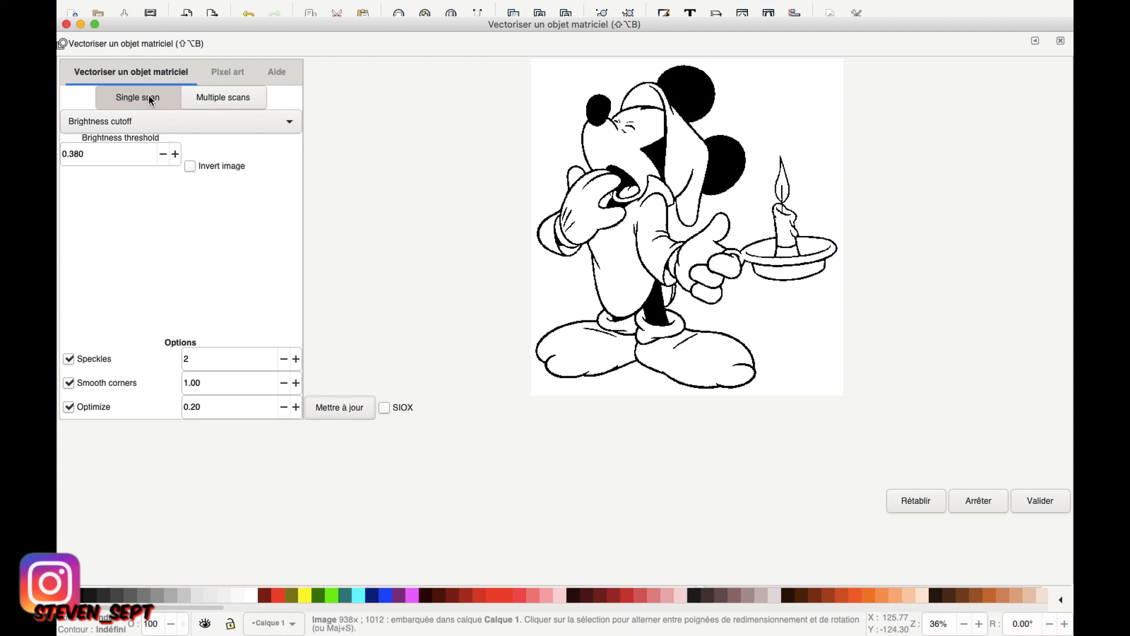
pyautogui.click(291, 124)
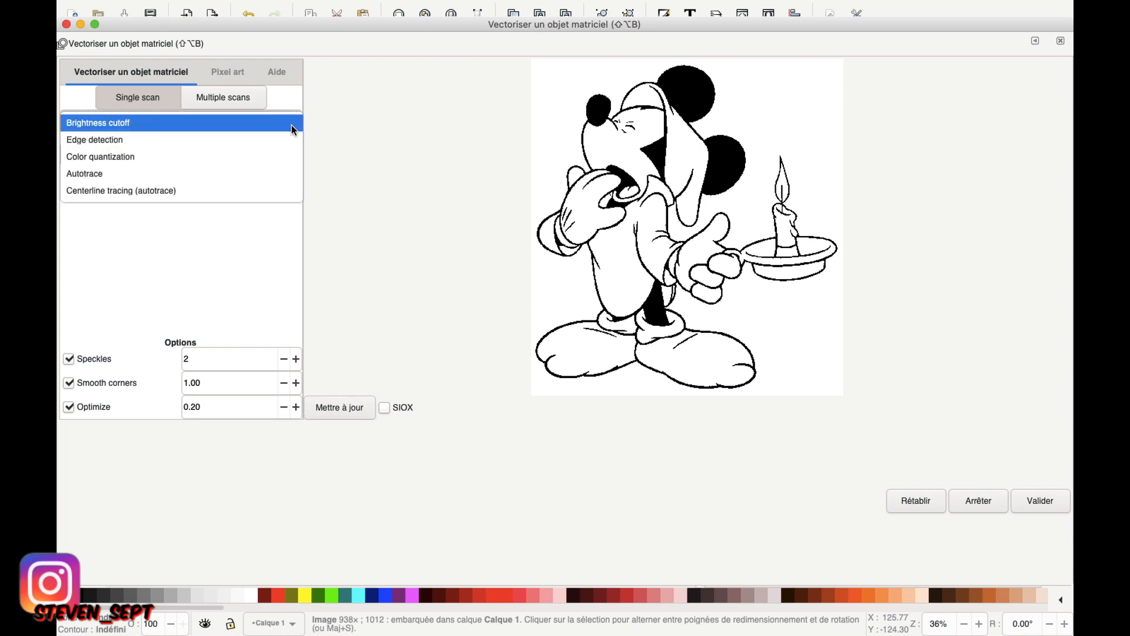
pyautogui.click(124, 125)
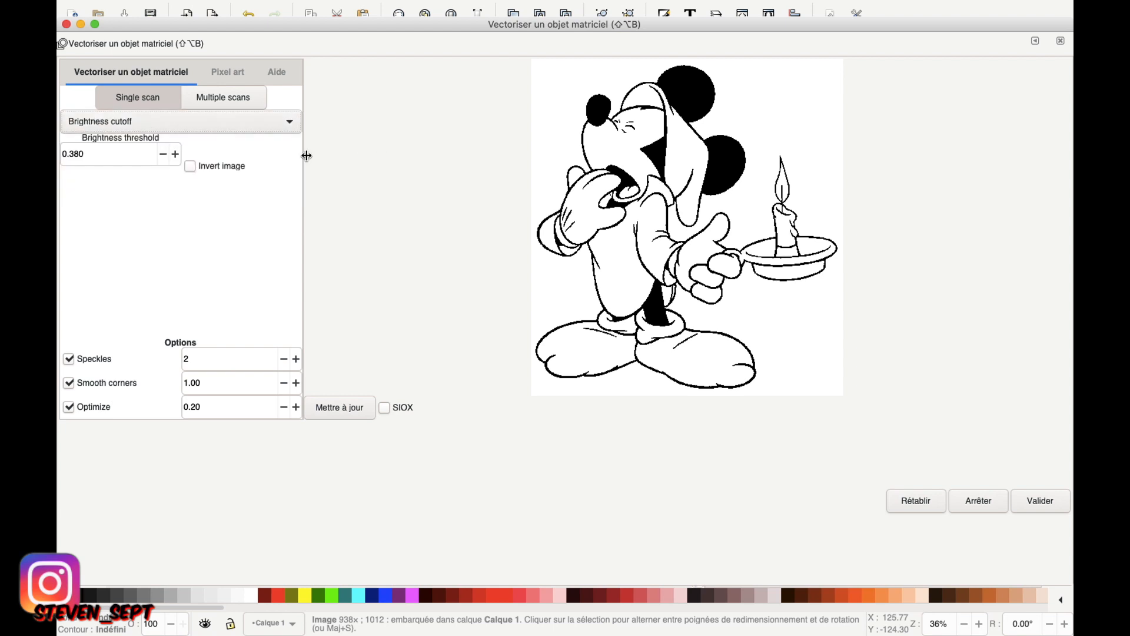
# - Try a brightness threshold of 0.990 and update the trace preview
pyautogui.click(175, 155)
pyautogui.click(356, 407)
pyautogui.click(175, 154)
pyautogui.click(176, 154)
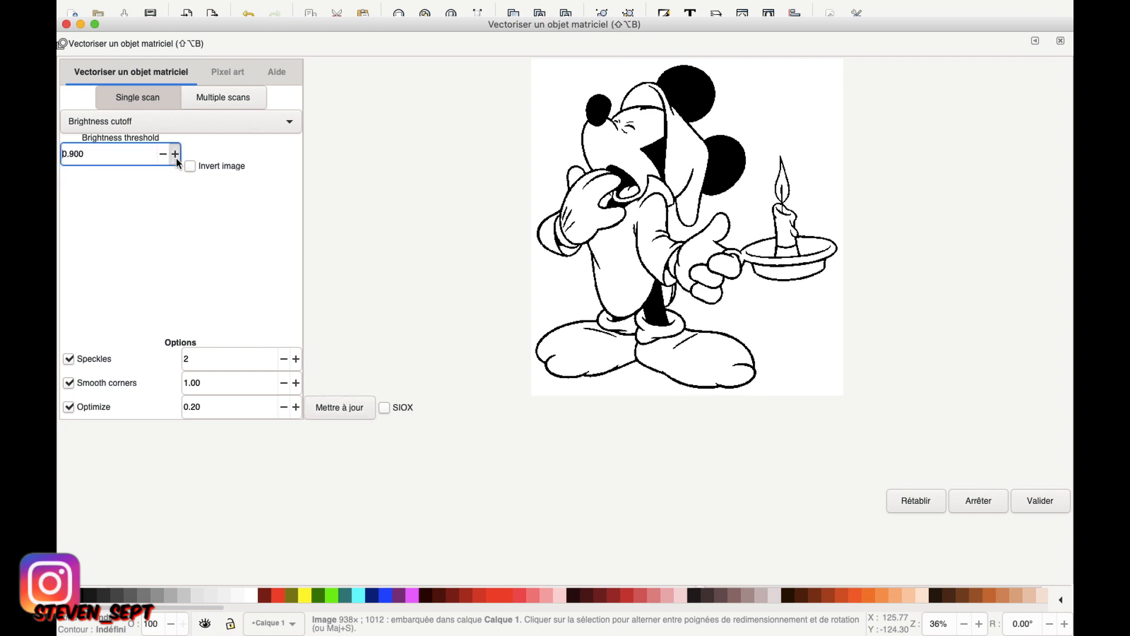
pyautogui.click(343, 411)
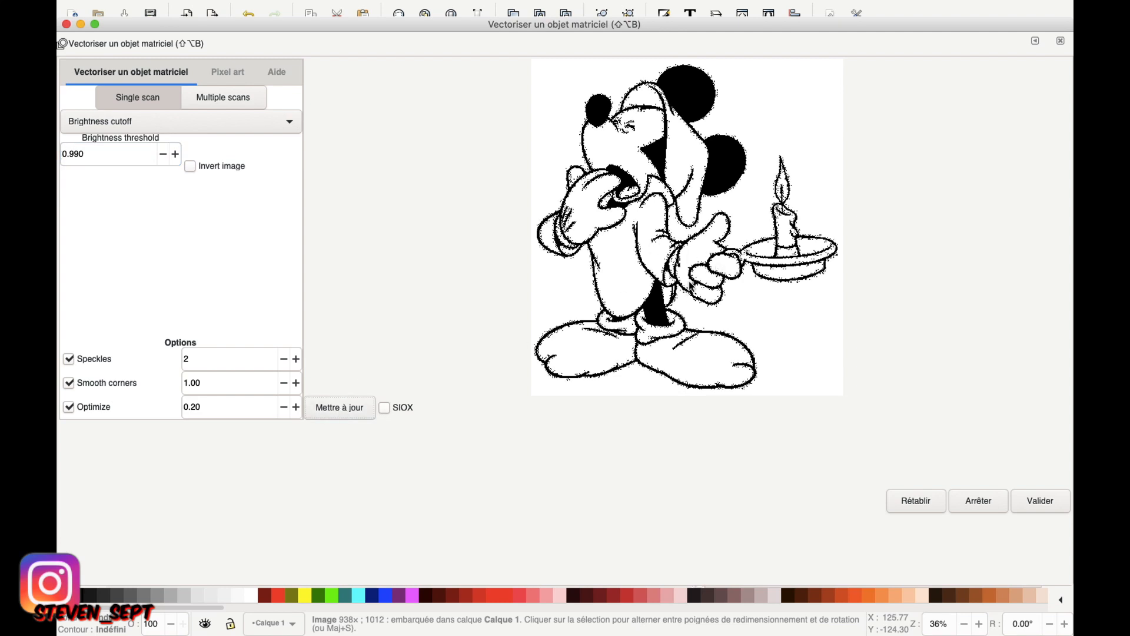
# - Set the brightness threshold to 0.650, apply the trace to the Mickey image and close the tracing dialog
pyautogui.click(163, 155)
pyautogui.click(163, 155)
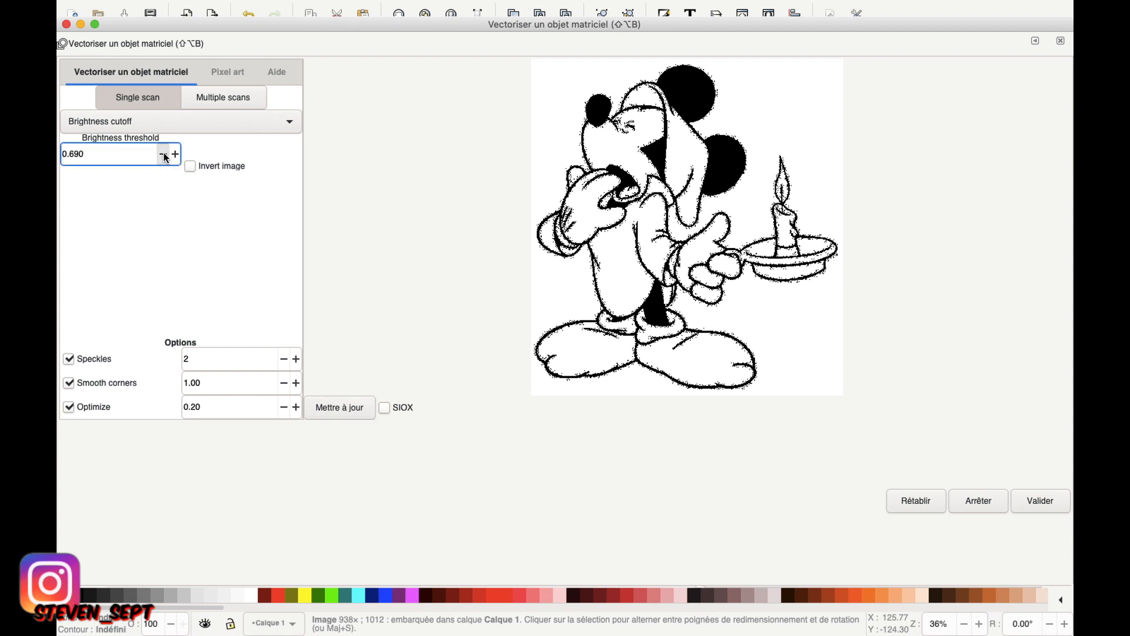
pyautogui.click(327, 411)
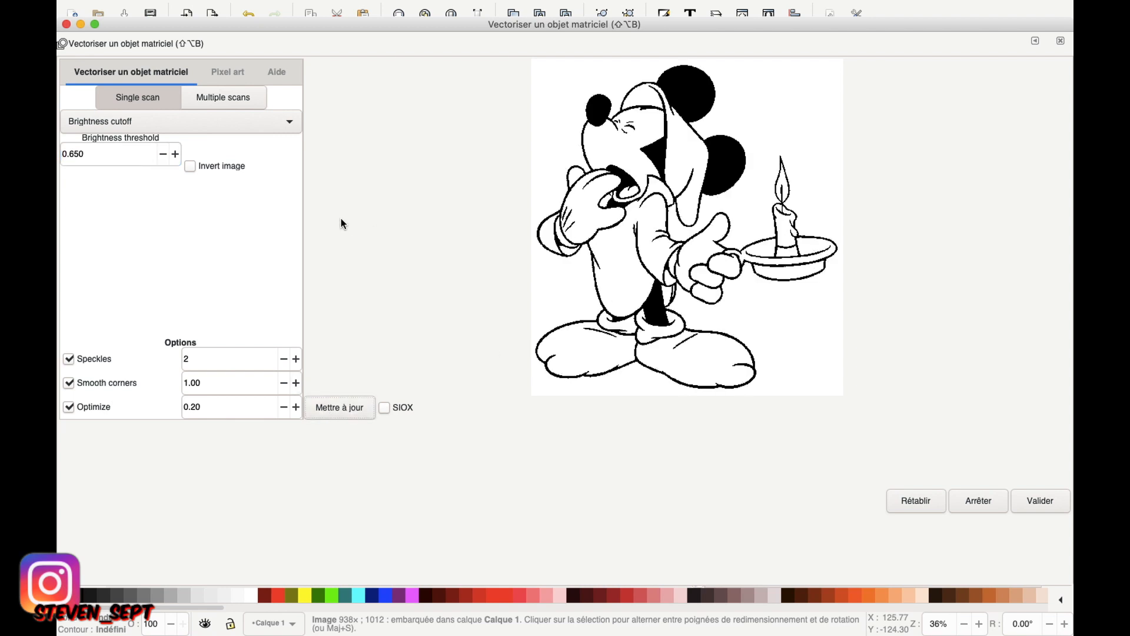
pyautogui.click(1039, 506)
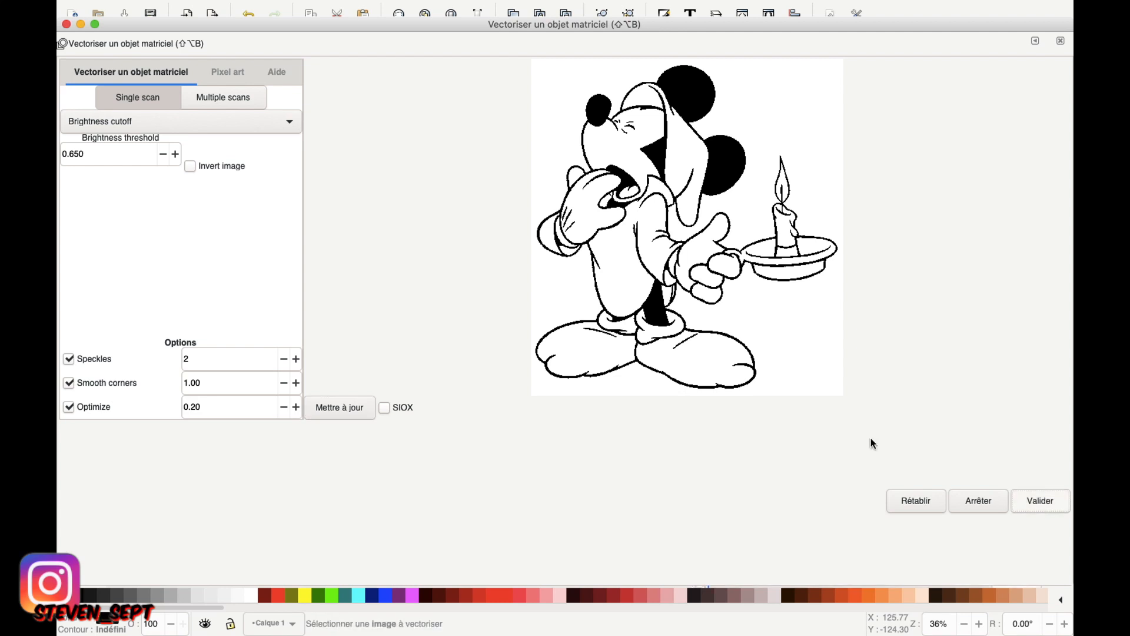
pyautogui.click(66, 25)
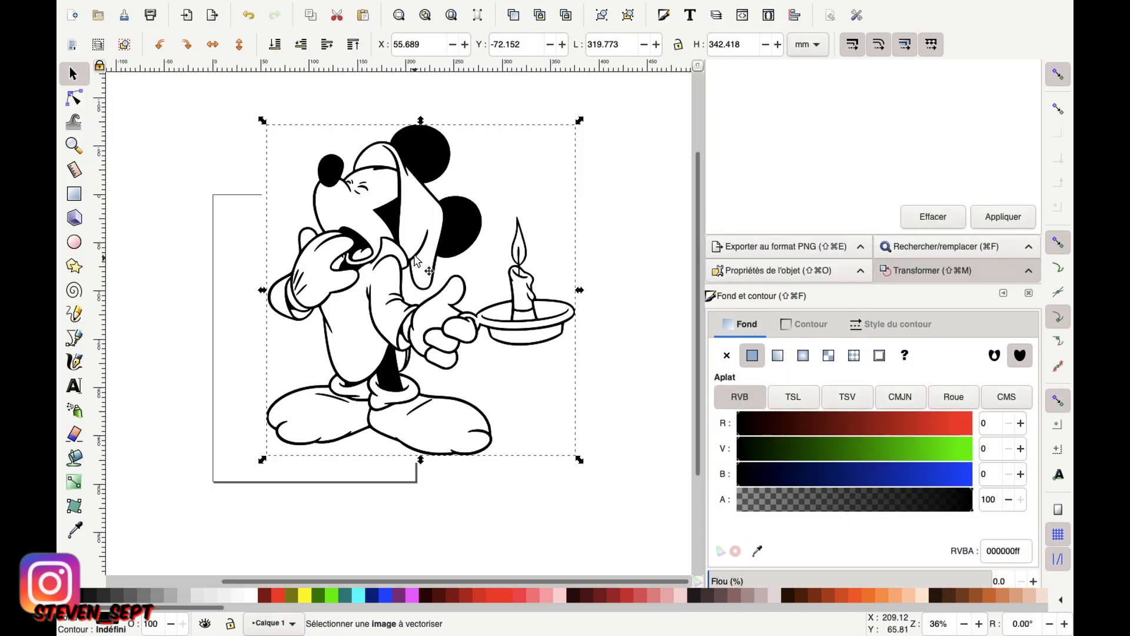
# - Move the traced Mickey off the original bitmap image and delete the bitmap
pyautogui.moveTo(416, 260)
pyautogui.mouseDown()
pyautogui.moveTo(464, 265)
pyautogui.moveTo(562, 325)
pyautogui.mouseUp()
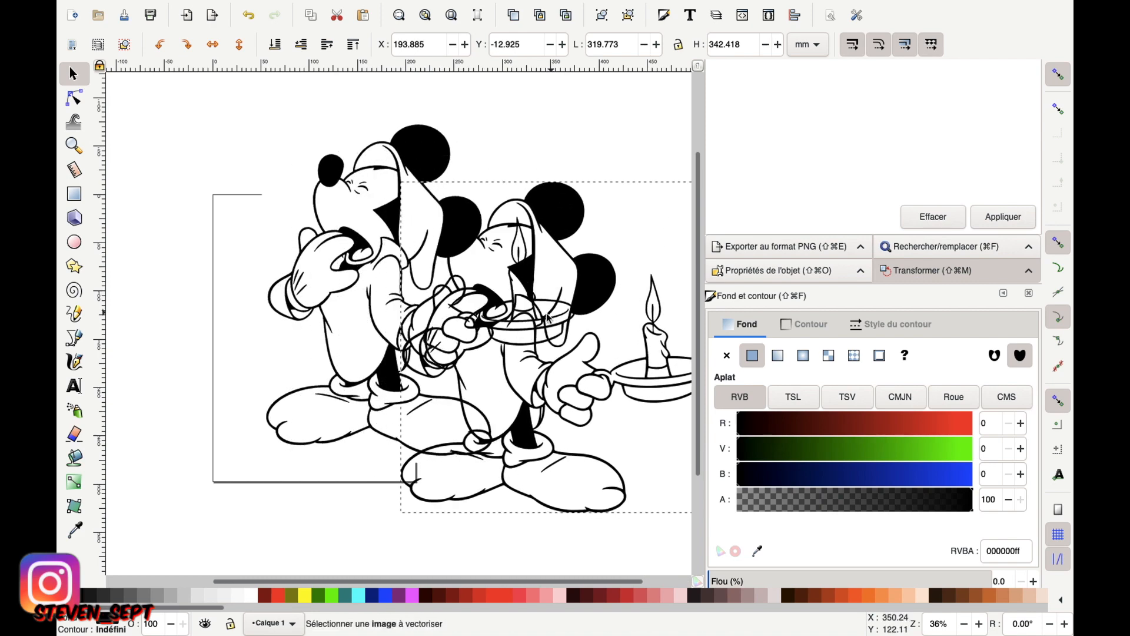
pyautogui.click(324, 275)
pyautogui.moveTo(325, 274); pyautogui.dragTo(200, 247)
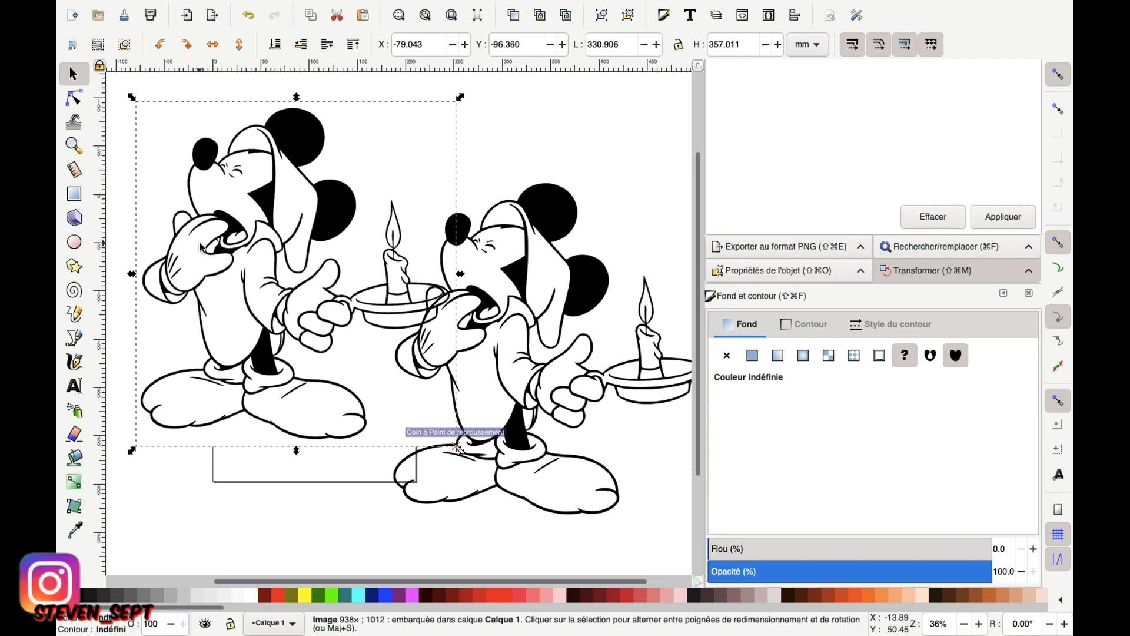
pyautogui.press('Delete')
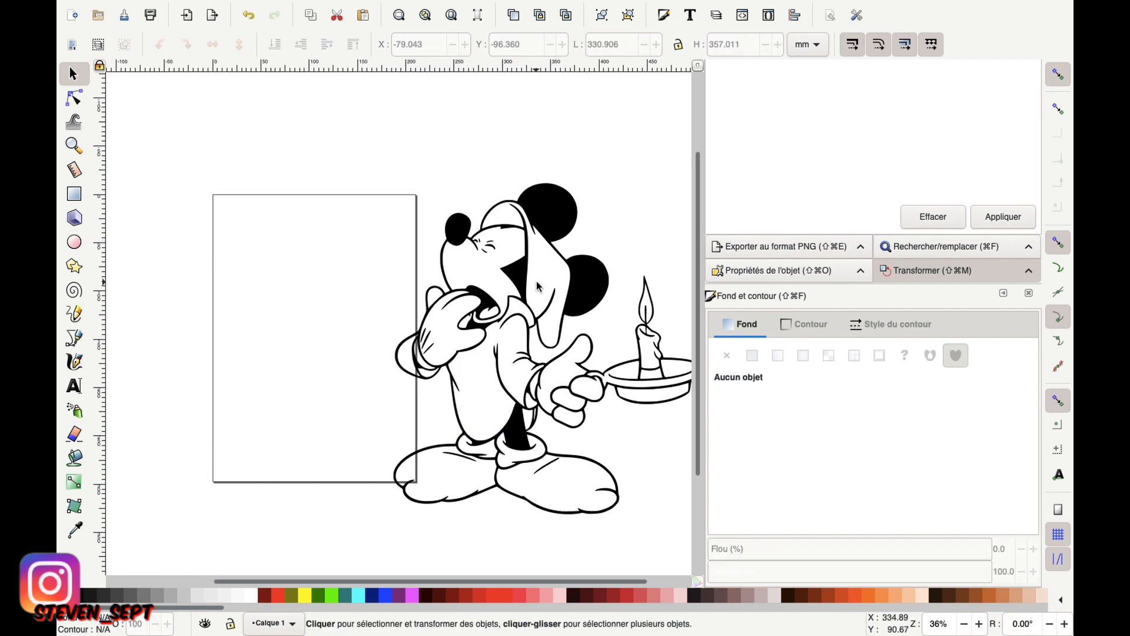
# - Scale the traced Mickey down to about 151 × 162 mm and place it within the page
pyautogui.click(518, 273)
pyautogui.moveTo(518, 273)
pyautogui.mouseDown()
pyautogui.moveTo(445, 253)
pyautogui.moveTo(350, 258)
pyautogui.mouseUp()
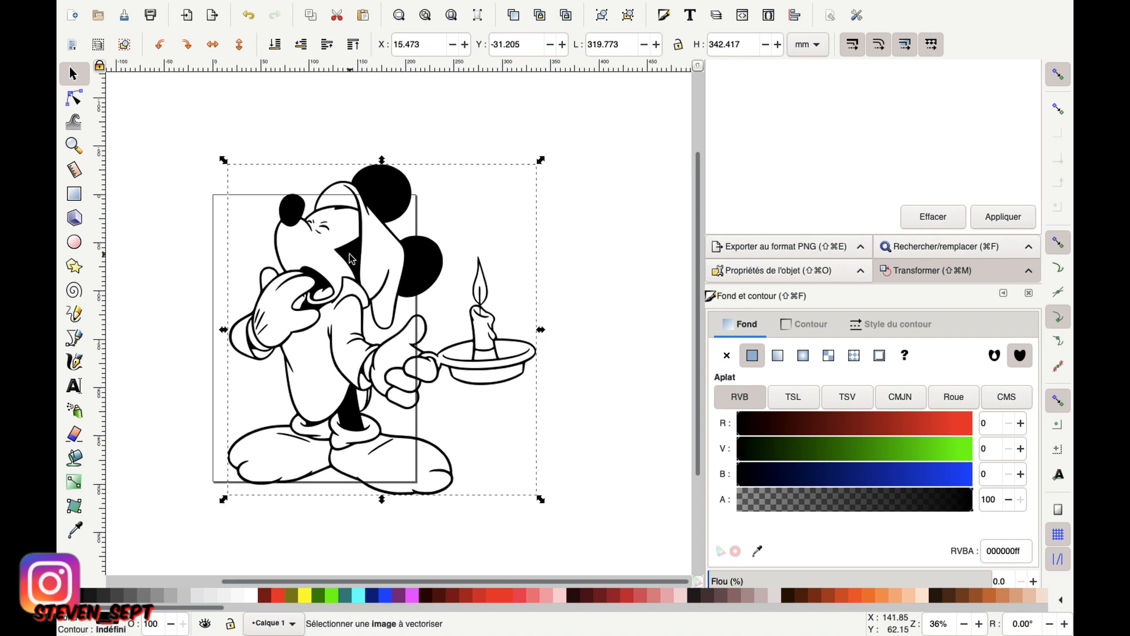
pyautogui.moveTo(540, 158)
pyautogui.mouseDown()
pyautogui.moveTo(383, 257)
pyautogui.moveTo(374, 329)
pyautogui.mouseUp()
pyautogui.moveTo(307, 393); pyautogui.dragTo(324, 328)
pyautogui.scroll(3, 325, 327)
pyautogui.scroll(-1, 328, 324)
pyautogui.click(258, 257)
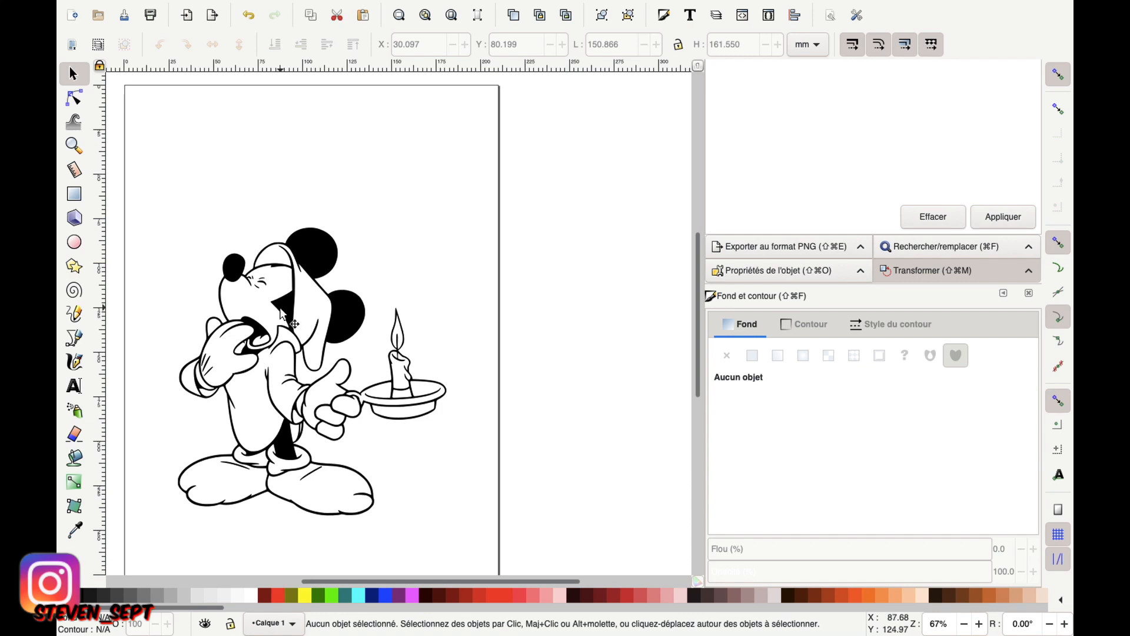
# - Display the nodes of the traced Mickey path with the node editing tool
pyautogui.click(294, 324)
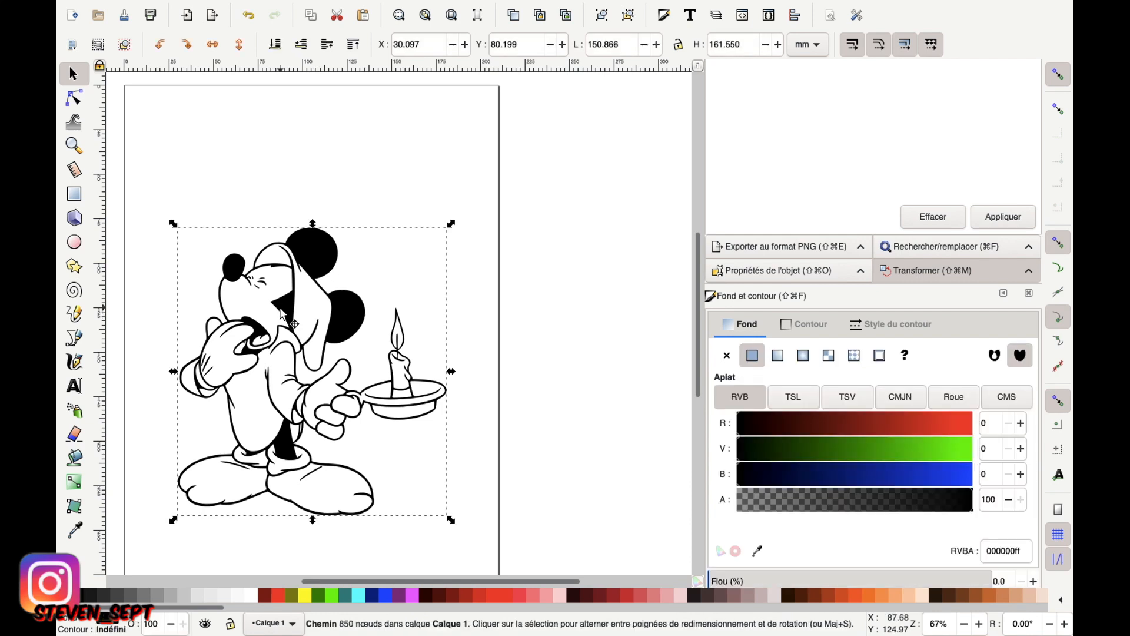
pyautogui.click(74, 101)
pyautogui.keyDown('ctrl'); pyautogui.scroll(5, 271, 361); pyautogui.keyUp('ctrl')
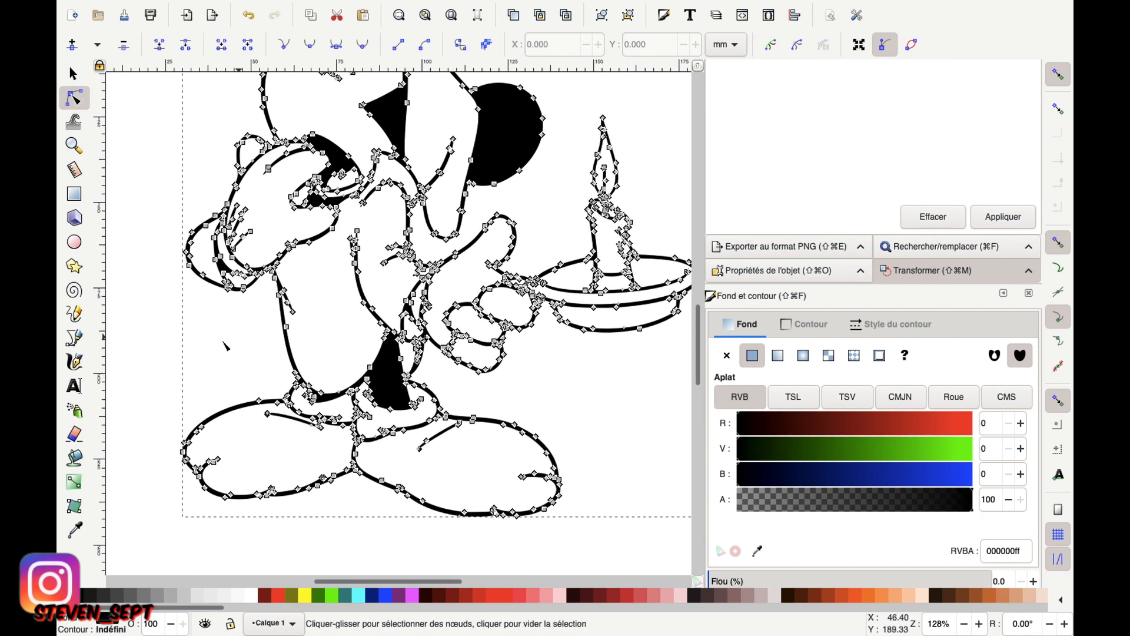
pyautogui.click(139, 245)
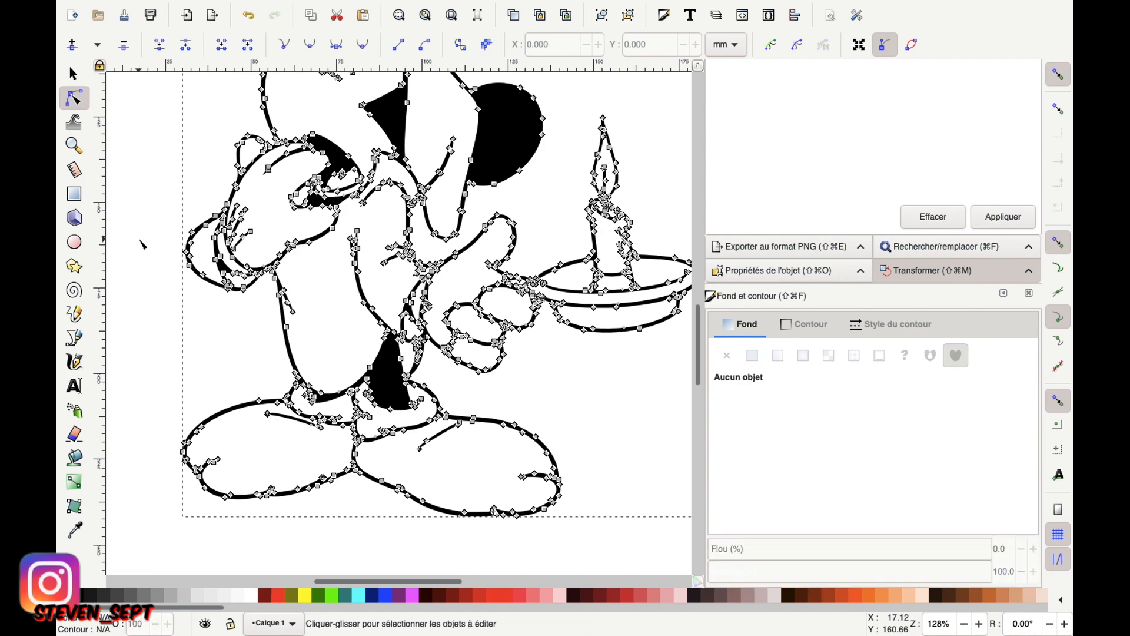
# - Reshape the small line beneath Mickey's eye into a thicker shape by pulling its upper edge upward, and leave node editing
pyautogui.scroll(5, 374, 226)
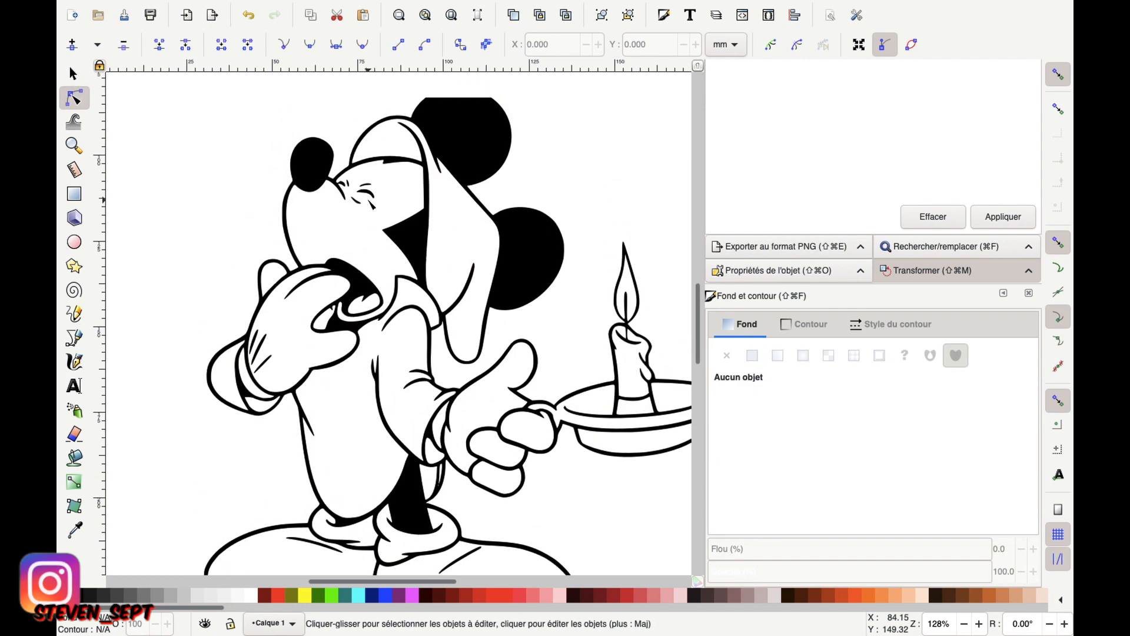
pyautogui.keyDown('ctrl'); pyautogui.scroll(5, 373, 224); pyautogui.keyUp('ctrl')
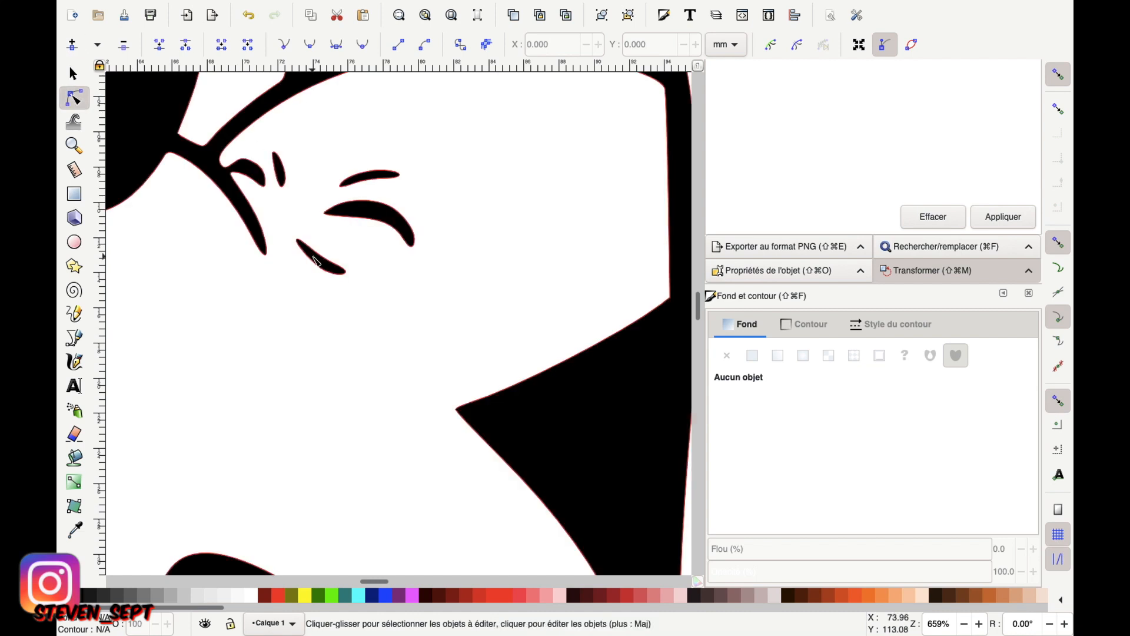
pyautogui.click(316, 260)
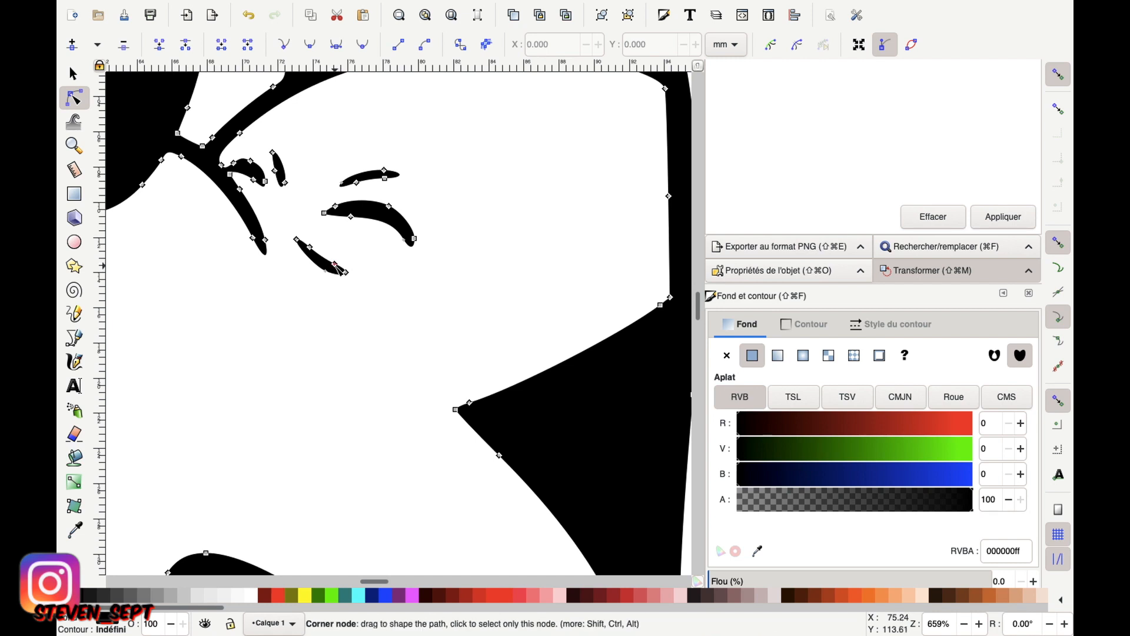
pyautogui.moveTo(340, 265)
pyautogui.mouseDown()
pyautogui.moveTo(360, 243)
pyautogui.moveTo(315, 238)
pyautogui.mouseUp()
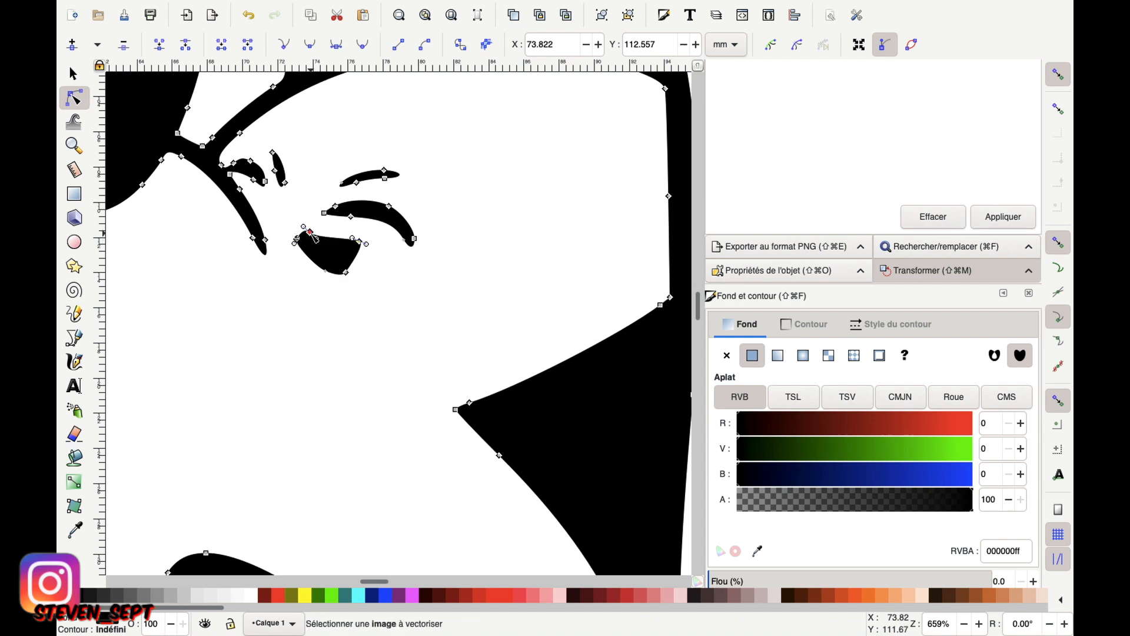
pyautogui.press('s')
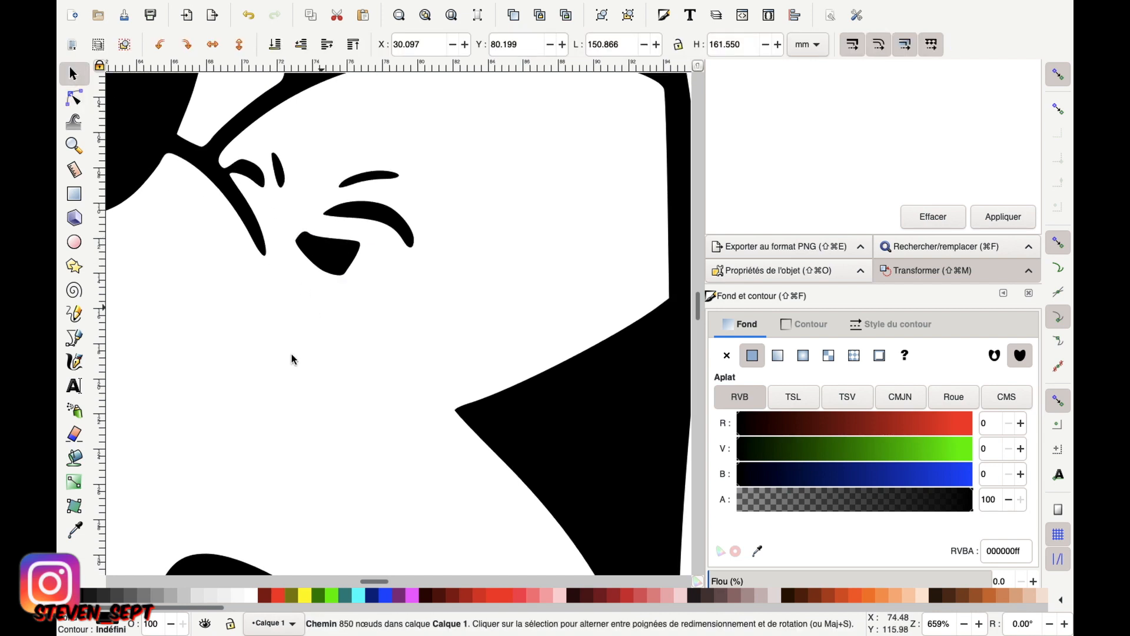
# - Delete the three nodes at the pointed tip of the black area behind Mickey's cheek
pyautogui.scroll(-5, 292, 359)
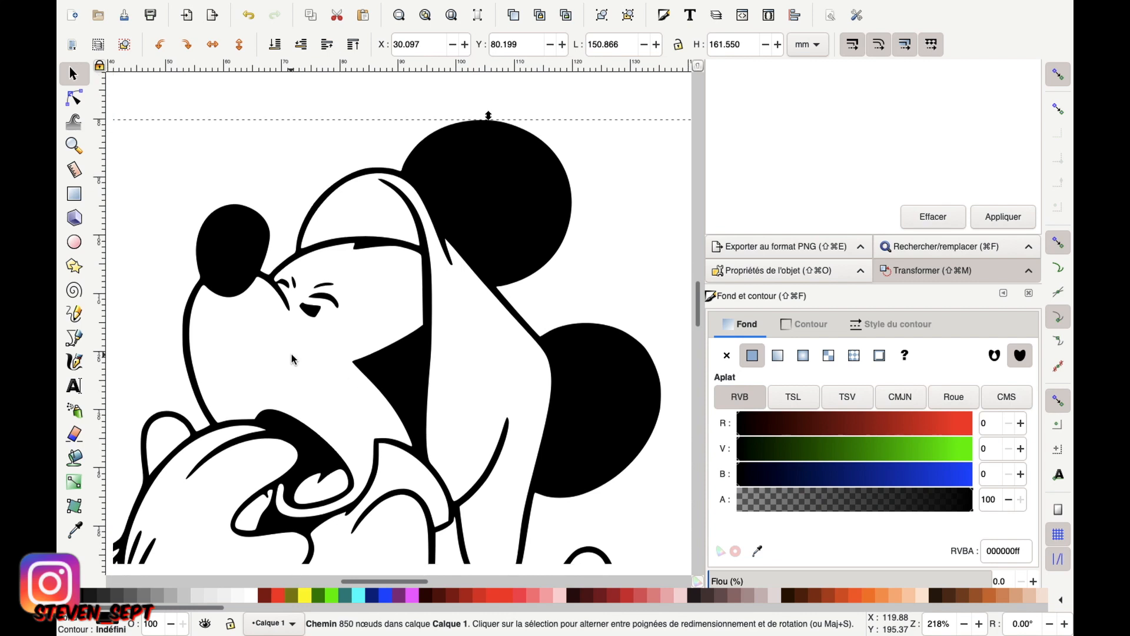
pyautogui.scroll(-3, 292, 359)
pyautogui.scroll(2, 377, 292)
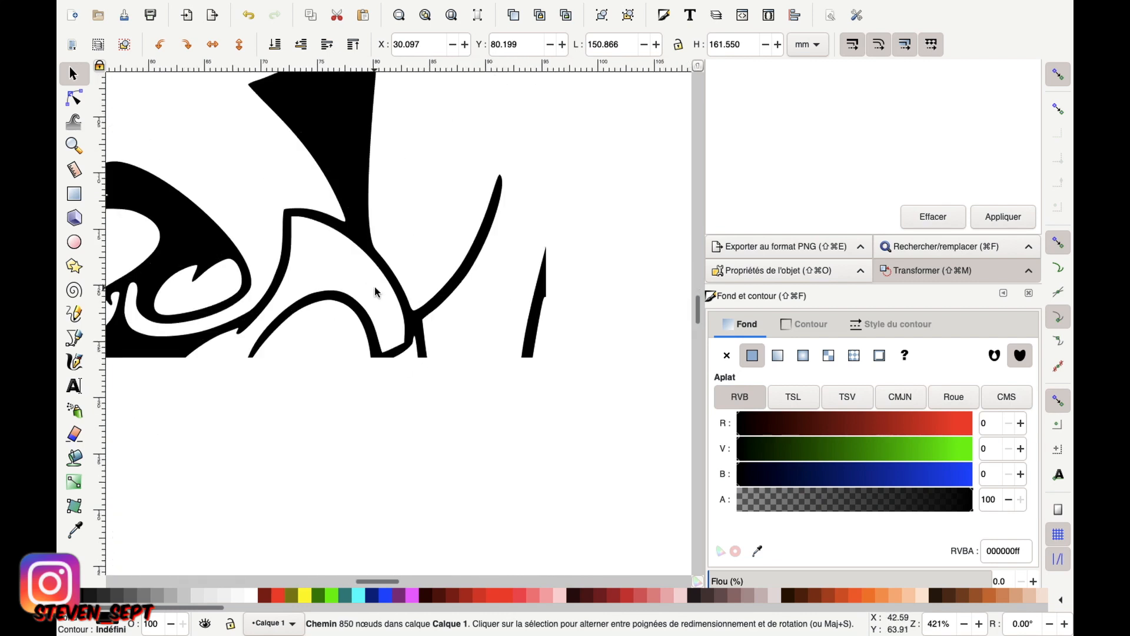
pyautogui.scroll(2, 376, 292)
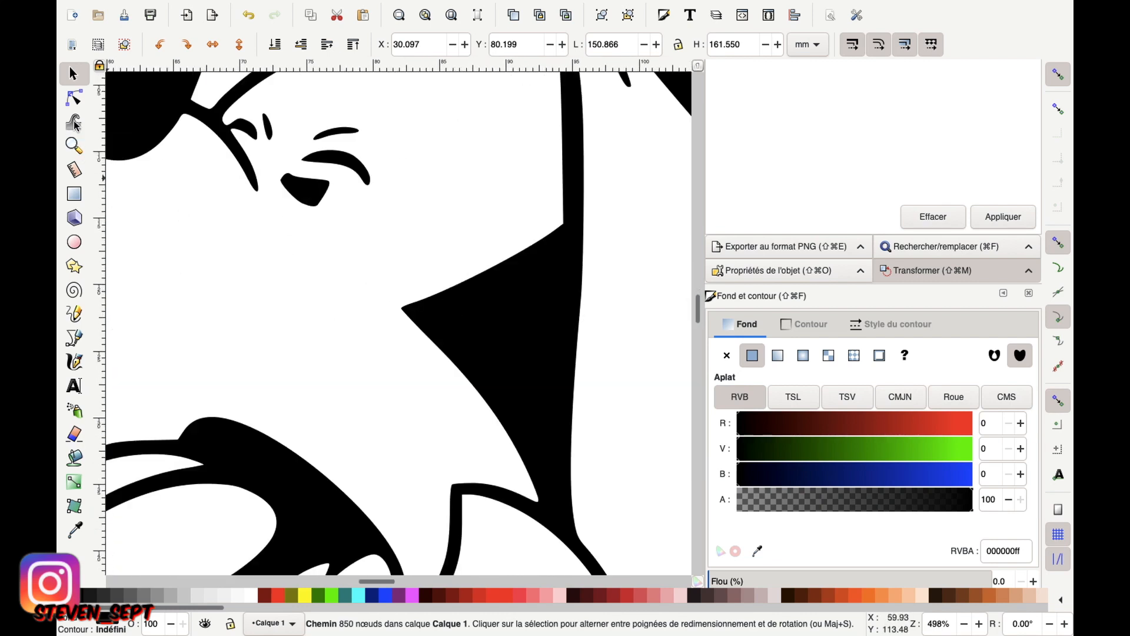
pyautogui.click(74, 98)
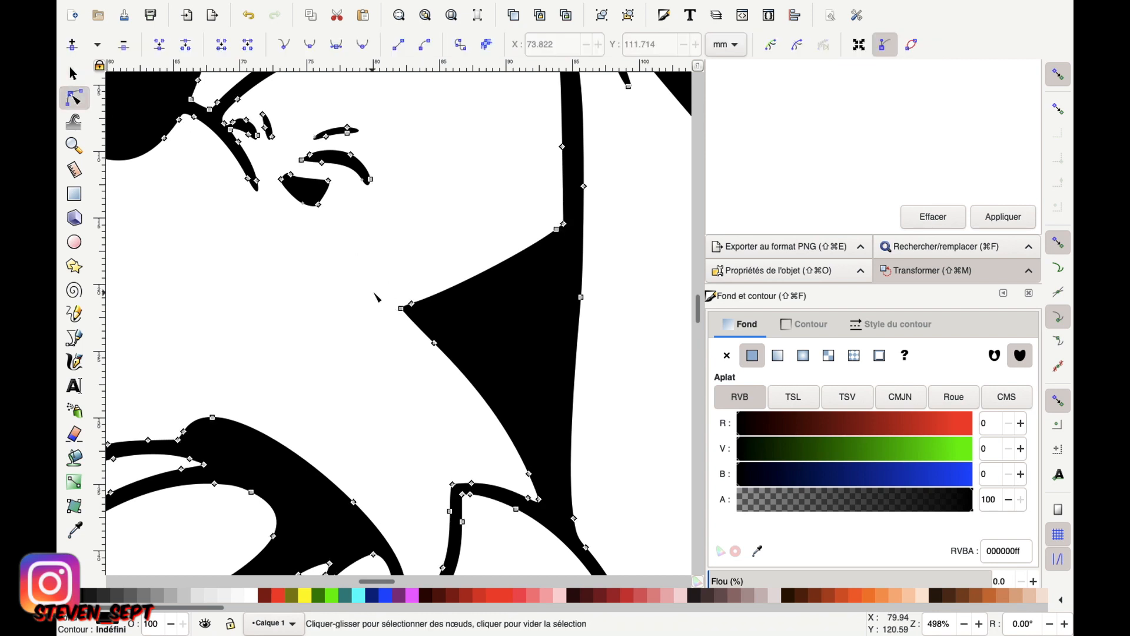
pyautogui.moveTo(369, 278); pyautogui.dragTo(484, 384)
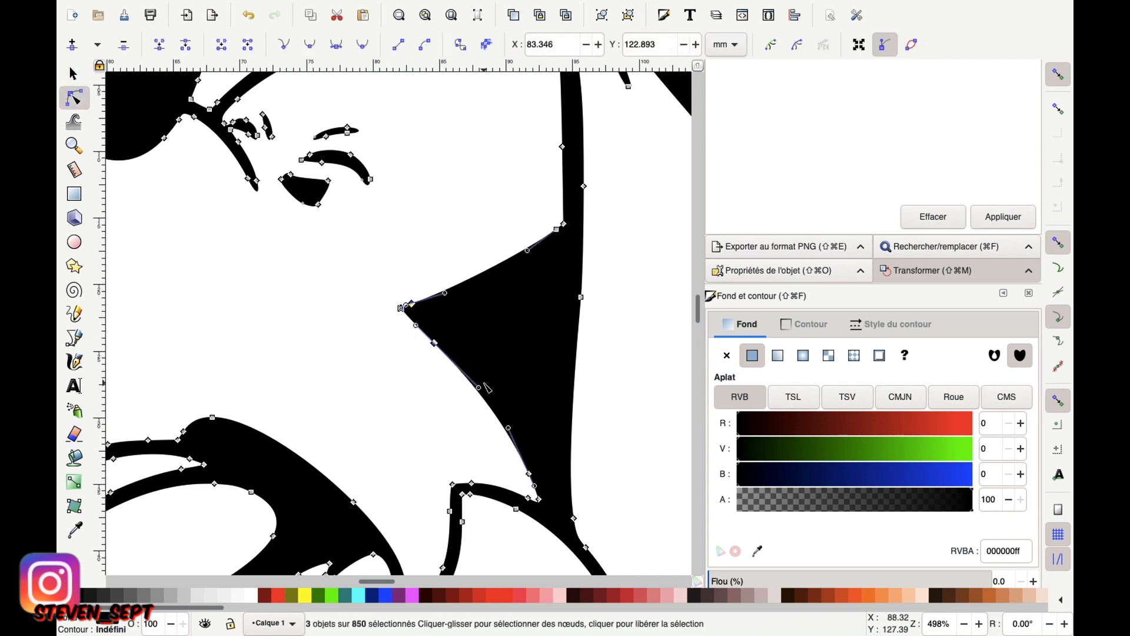
pyautogui.click(356, 281)
pyautogui.moveTo(358, 281); pyautogui.dragTo(468, 381)
pyautogui.hotkey('shift', 'j')
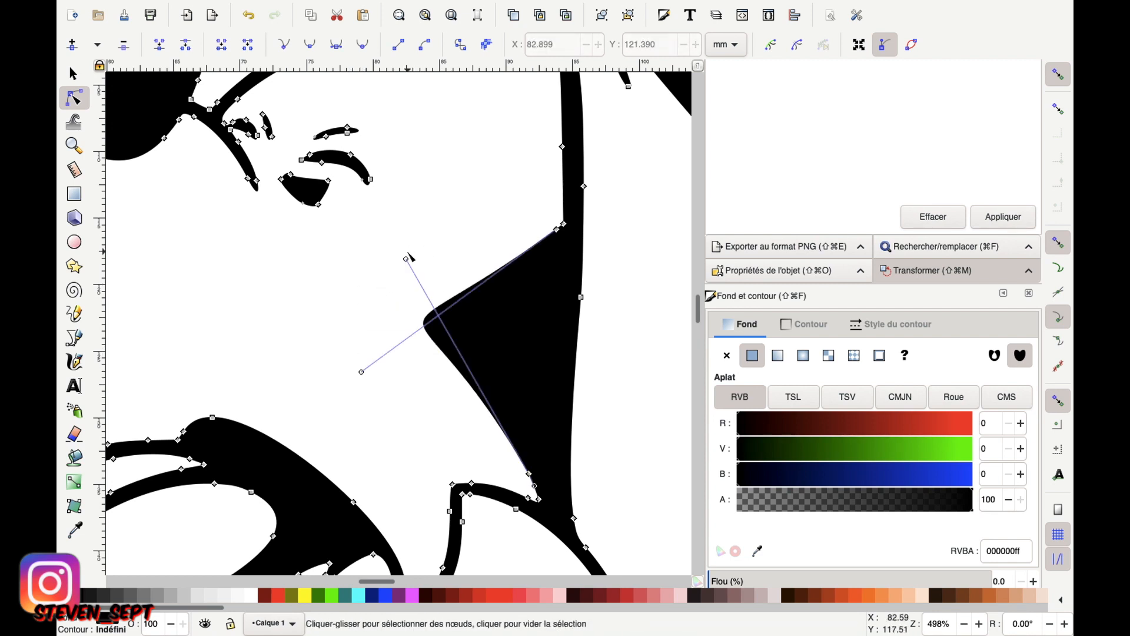
# - Adjust the curve handles of the black area behind the cheek to make it a narrow rounded strip, and deselect the path
pyautogui.moveTo(406, 259); pyautogui.dragTo(382, 362)
pyautogui.moveTo(466, 329); pyautogui.dragTo(516, 366)
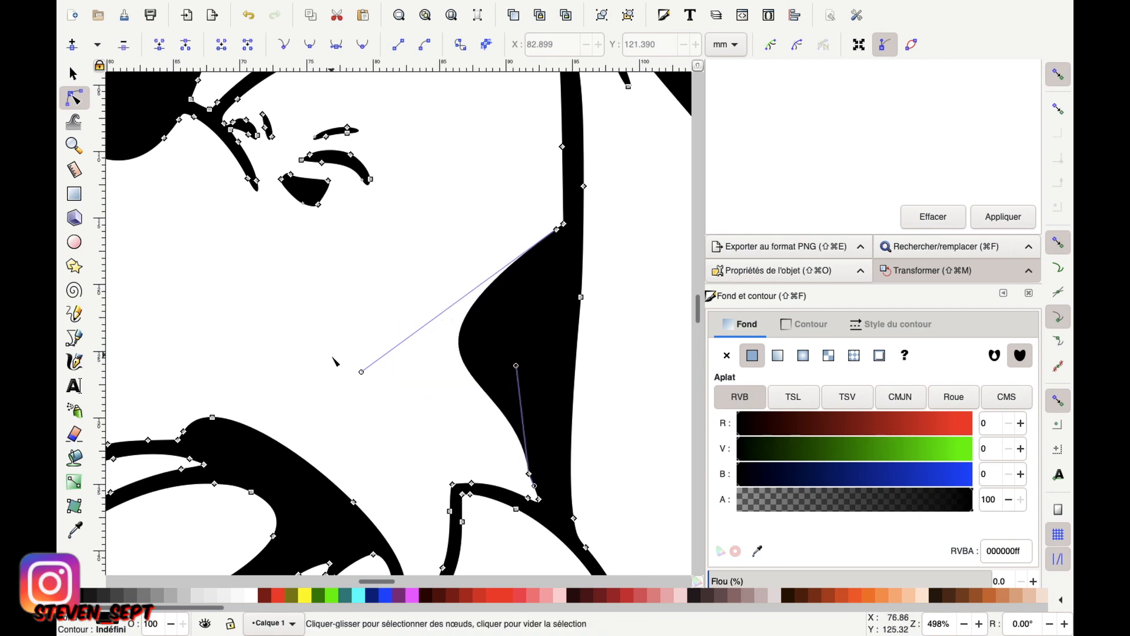
pyautogui.moveTo(361, 371); pyautogui.dragTo(522, 322)
pyautogui.click(389, 267)
# - Delete the six nodes forming the upper part of the candle flame
pyautogui.scroll(-3, 391, 266)
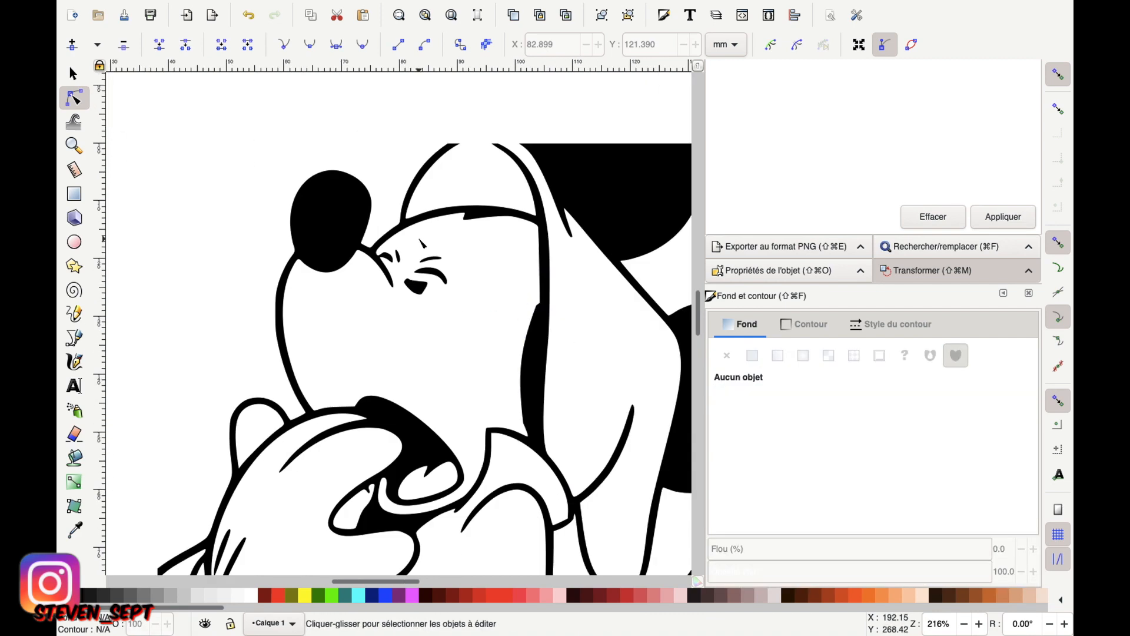
pyautogui.scroll(-2, 383, 189)
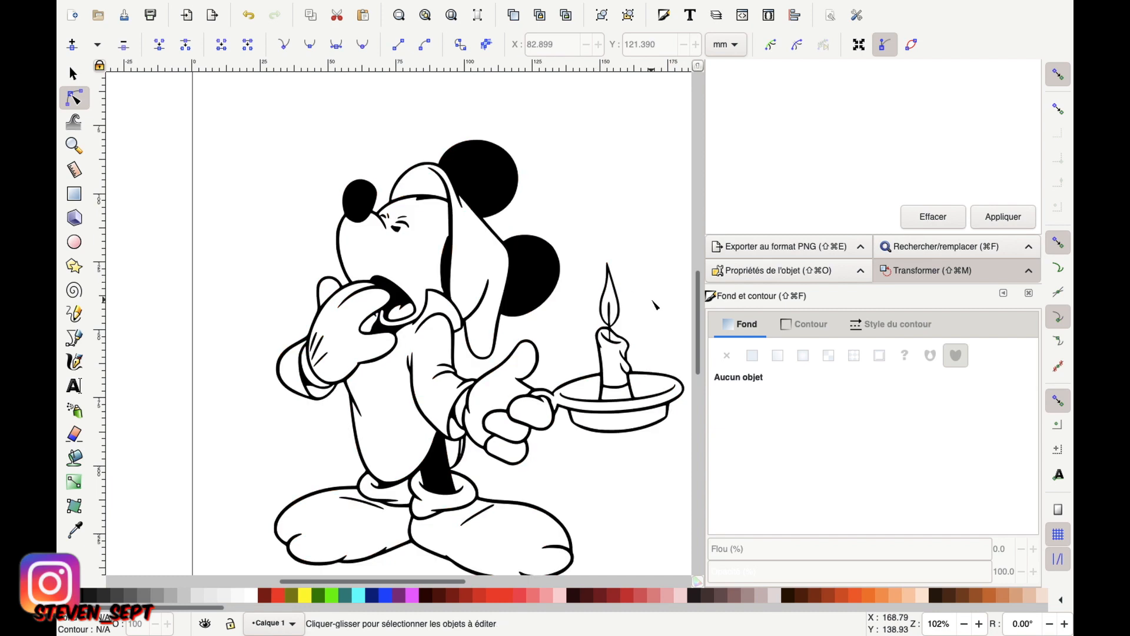
pyautogui.scroll(4, 615, 297)
pyautogui.scroll(1, 617, 307)
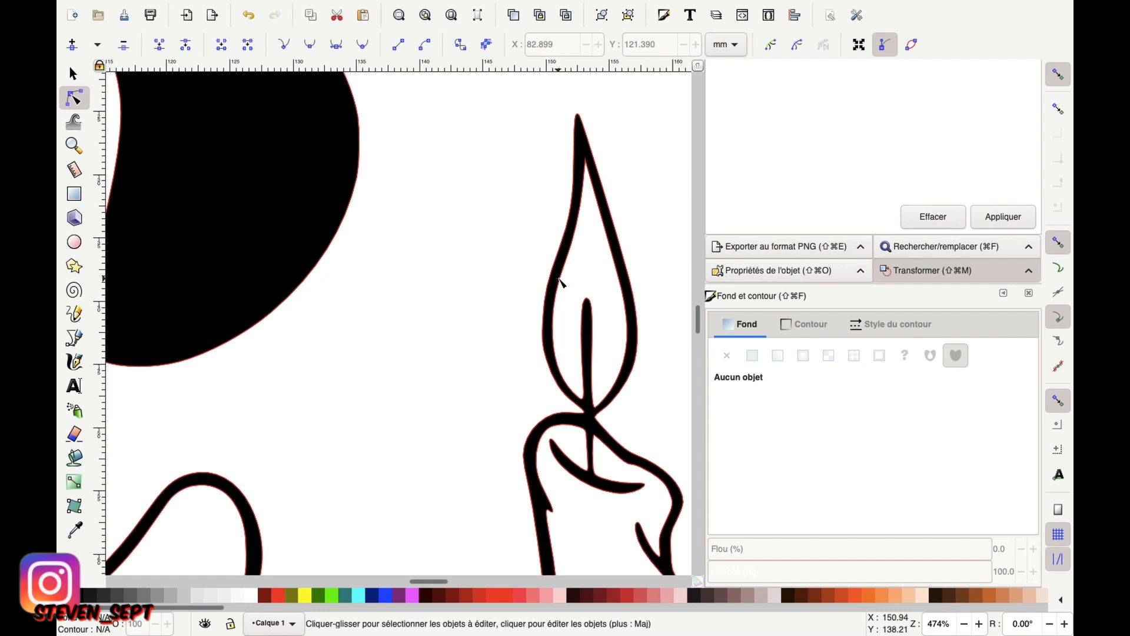
pyautogui.click(560, 280)
pyautogui.moveTo(540, 96); pyautogui.dragTo(646, 266)
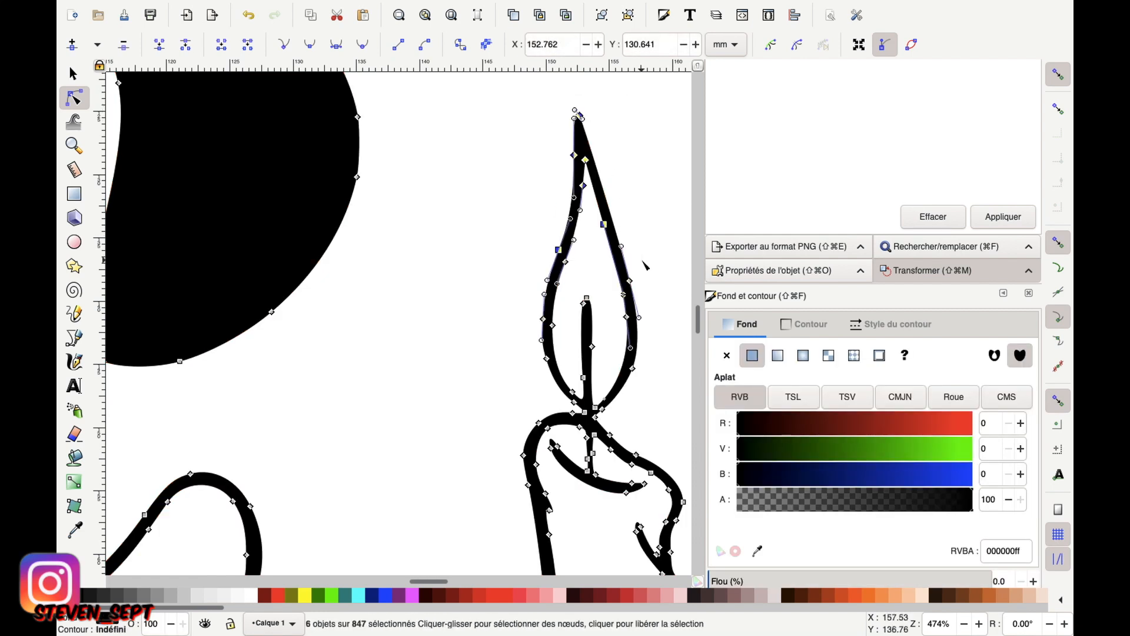
pyautogui.press('Delete')
# - Delete the nodes along both sides of the candle flame and the ones beside the wick at its lower left
pyautogui.moveTo(508, 244); pyautogui.dragTo(566, 378)
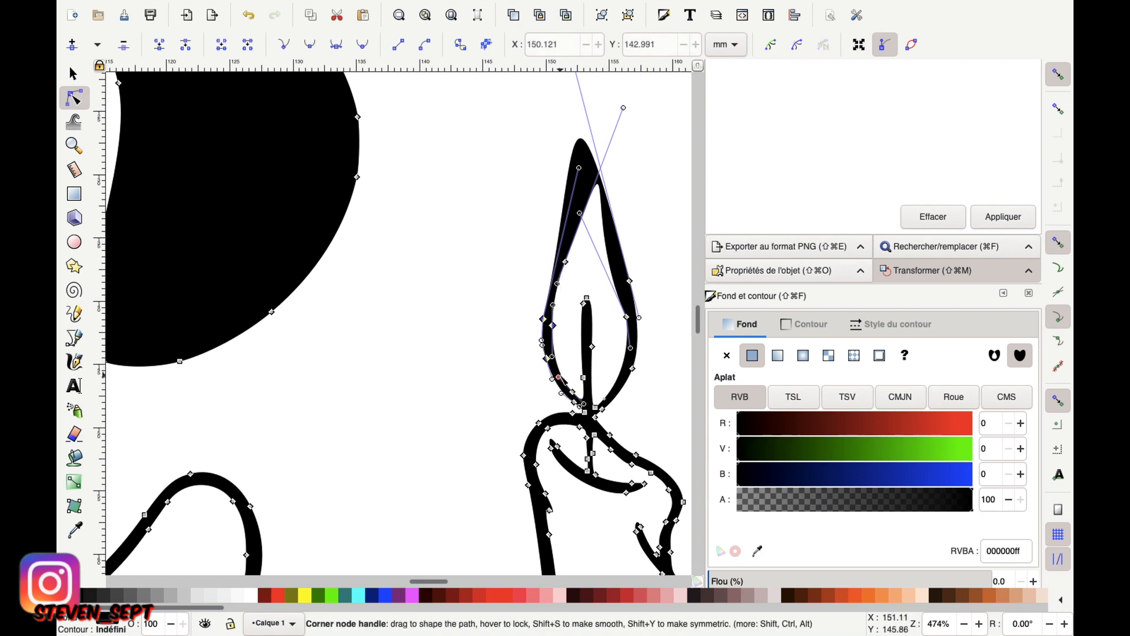
pyautogui.press('Delete')
pyautogui.moveTo(649, 252); pyautogui.dragTo(630, 413)
pyautogui.press('Delete')
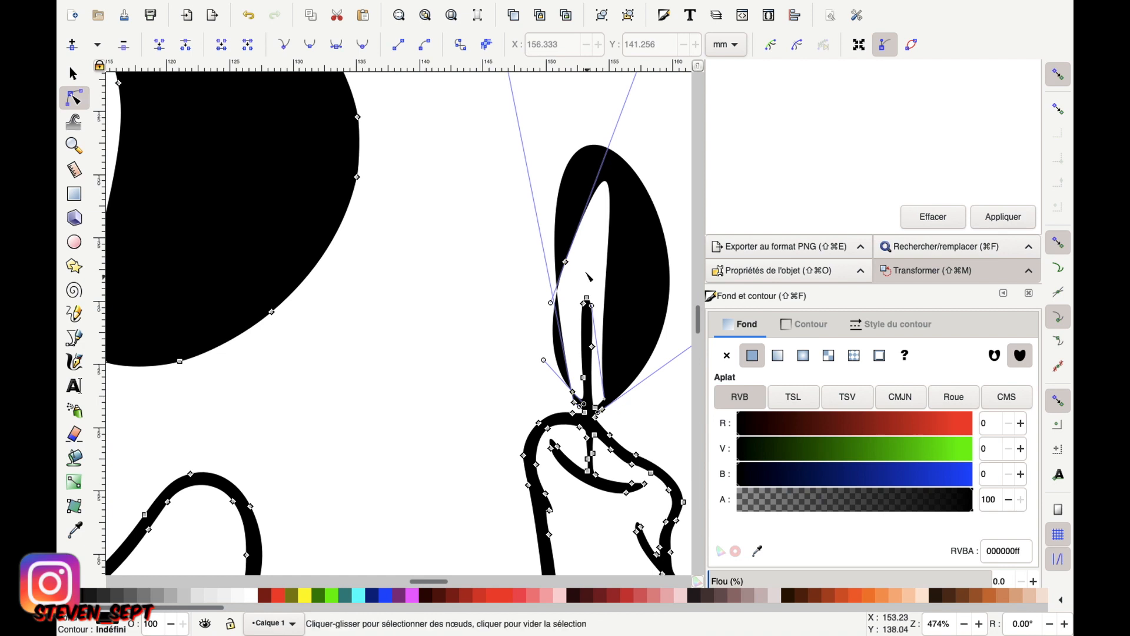
pyautogui.moveTo(520, 242); pyautogui.dragTo(592, 287)
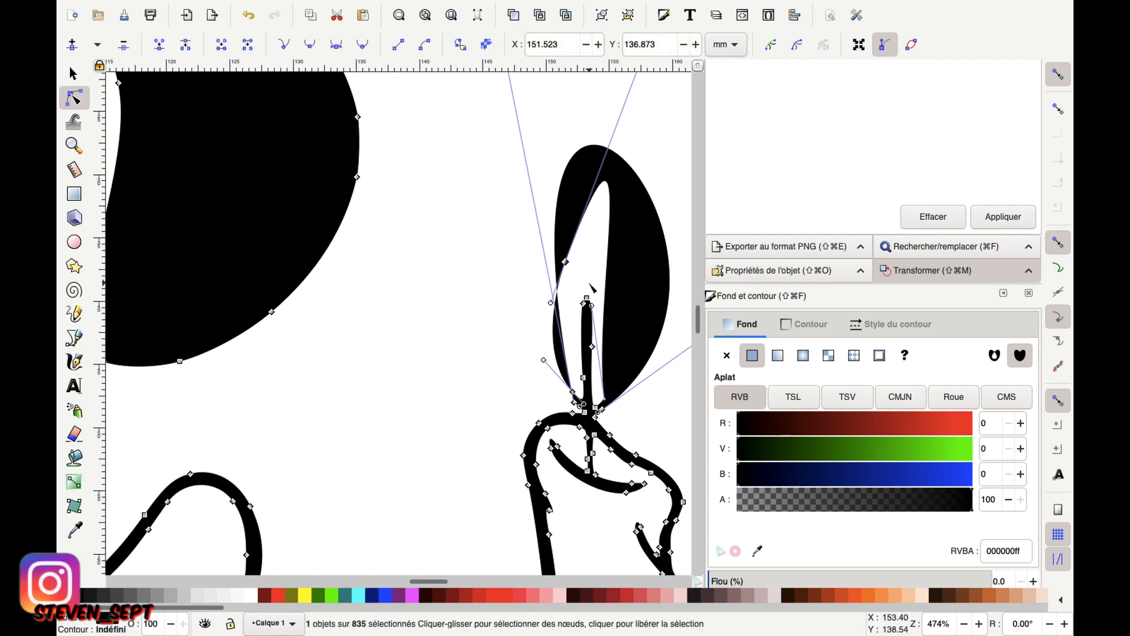
pyautogui.press('Delete')
pyautogui.moveTo(548, 384); pyautogui.dragTo(596, 409)
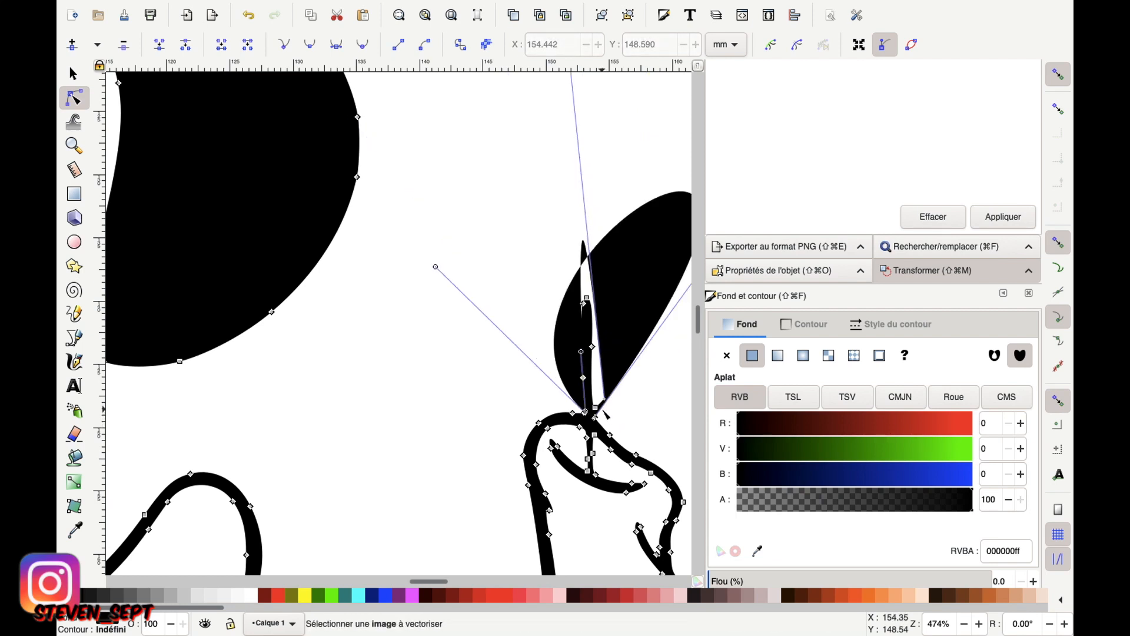
pyautogui.press('Delete')
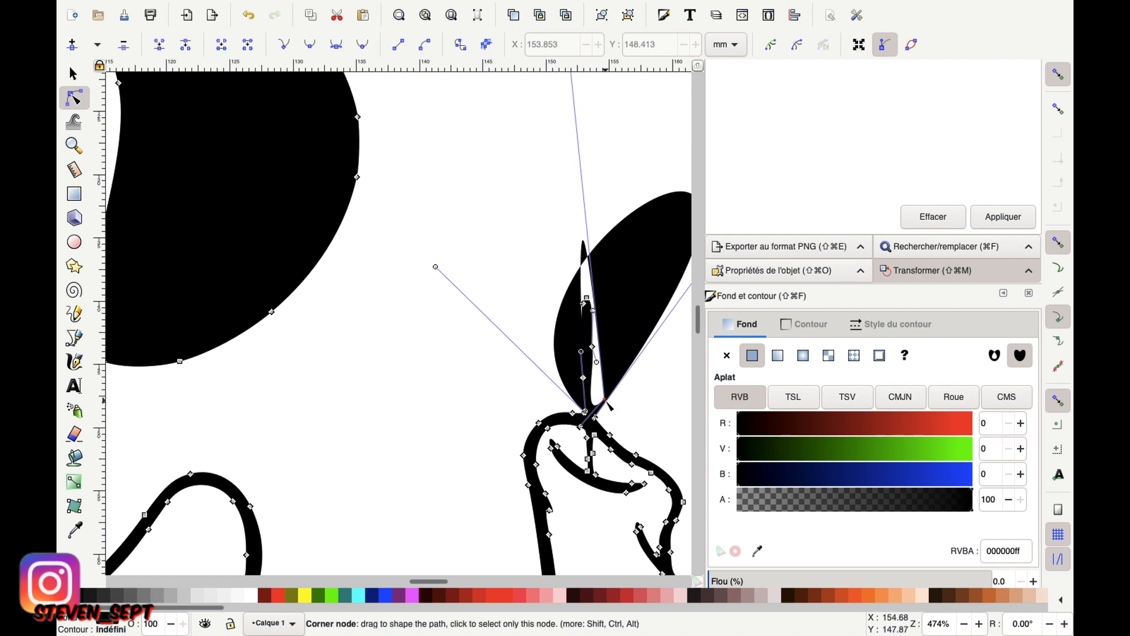
# - Delete the two outline nodes on either side of the candle flame's base, where it meets the candle top
pyautogui.hscroll(2, 622, 402)
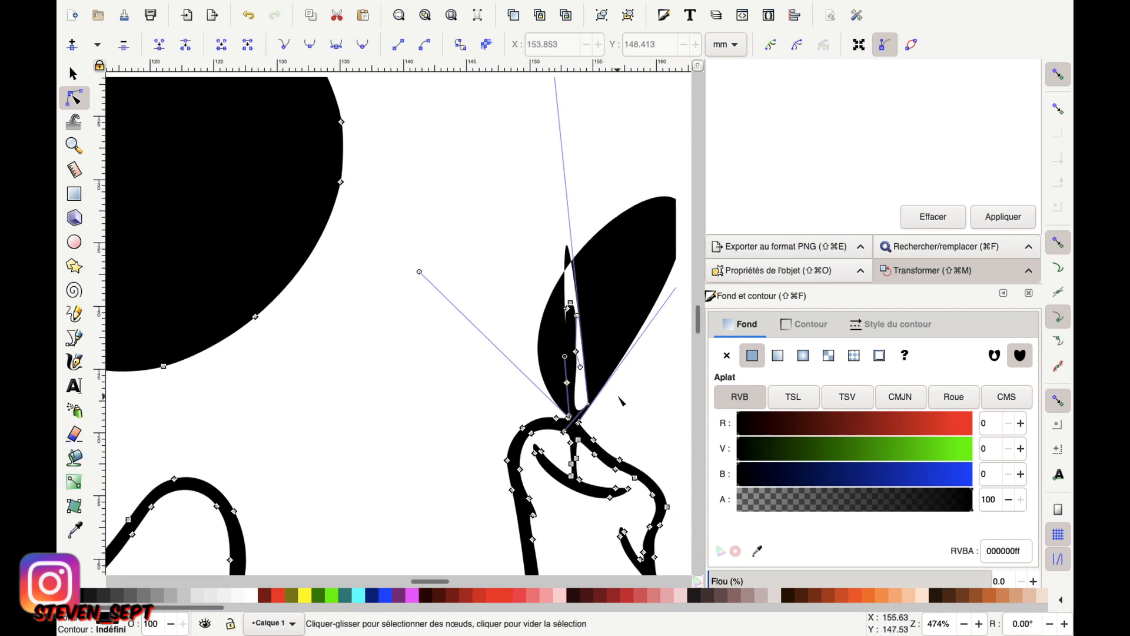
pyautogui.scroll(2, 622, 403)
pyautogui.scroll(1, 543, 432)
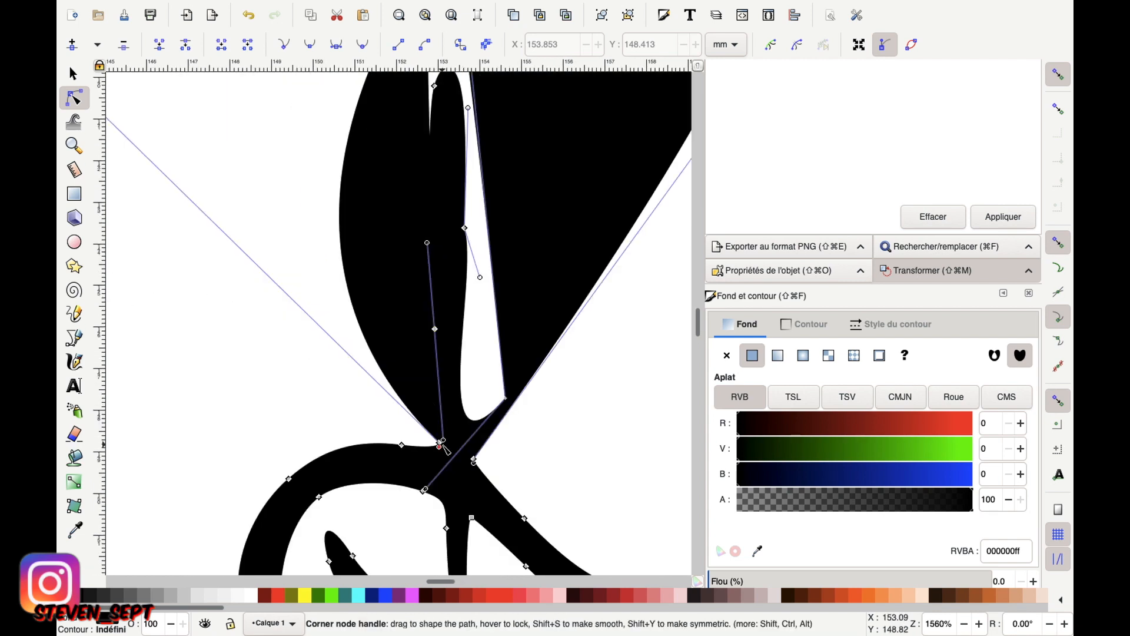
pyautogui.moveTo(442, 446); pyautogui.dragTo(487, 205)
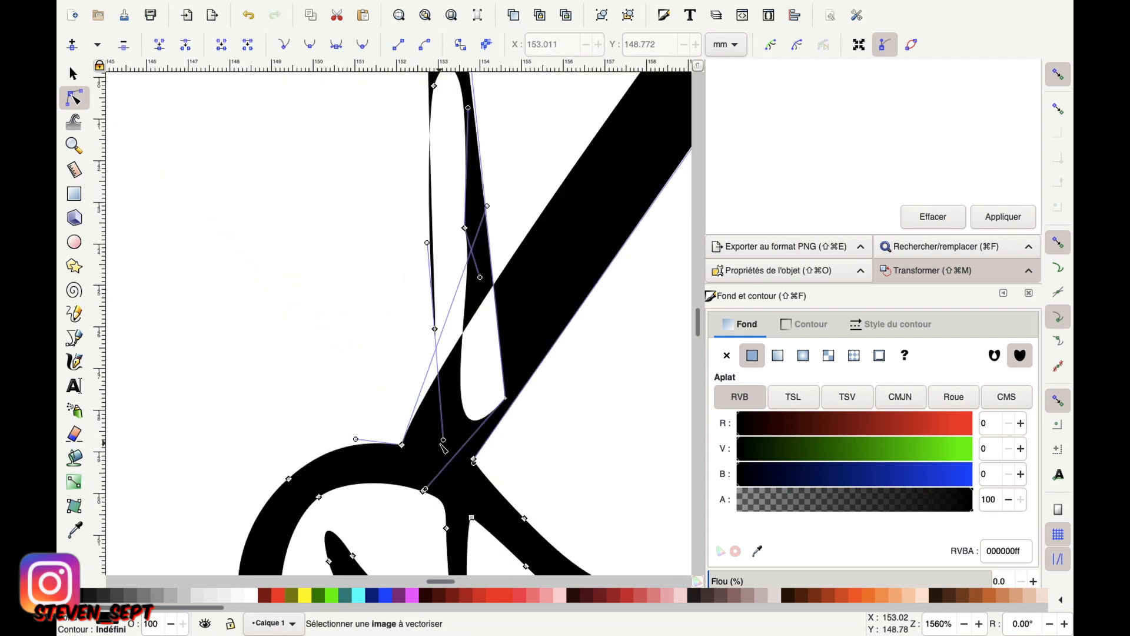
pyautogui.click(474, 459)
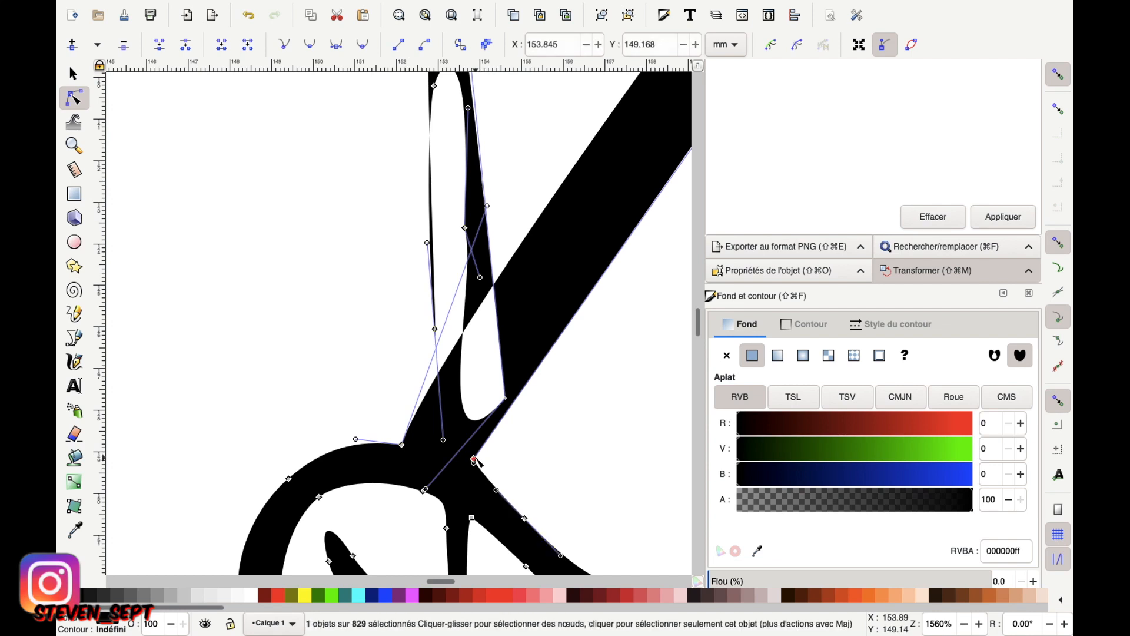
pyautogui.press('Delete')
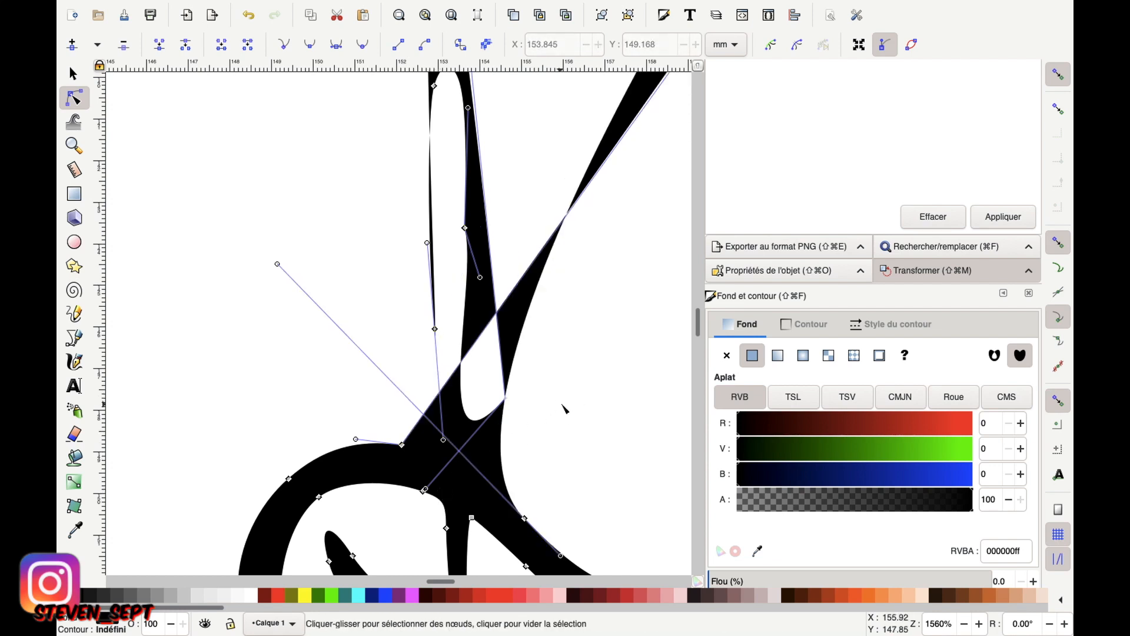
# - Delete the remaining nodes of the wick standing above the candle
pyautogui.click(505, 399)
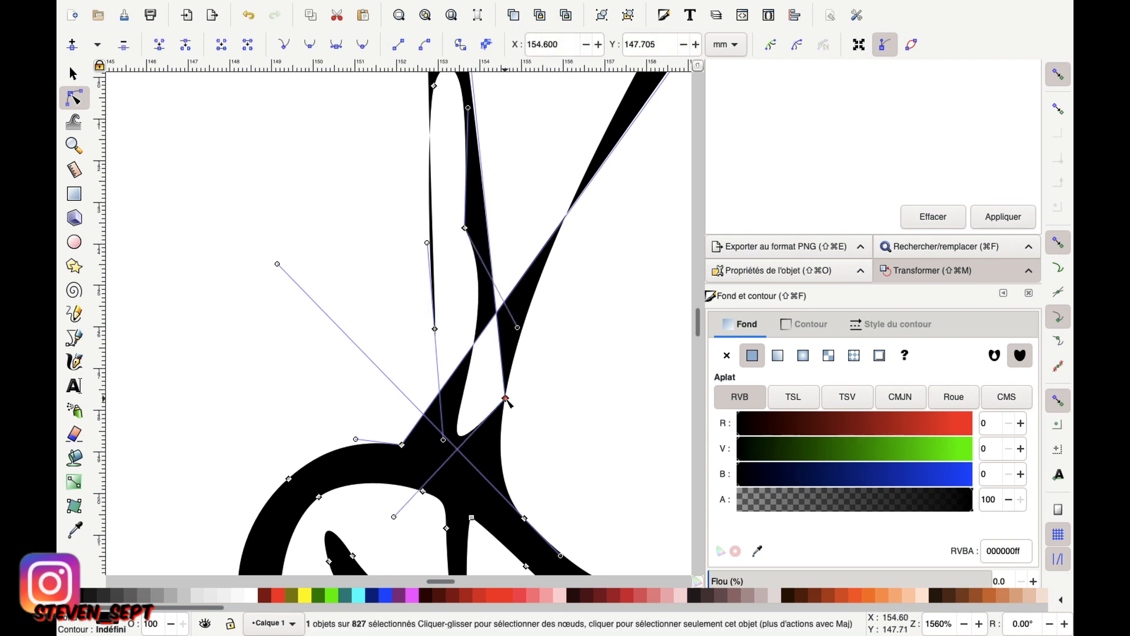
pyautogui.press('Delete')
pyautogui.moveTo(383, 273); pyautogui.dragTo(453, 353)
pyautogui.press('Delete')
pyautogui.scroll(3, 401, 118)
pyautogui.moveTo(368, 95); pyautogui.dragTo(507, 233)
pyautogui.press('Delete')
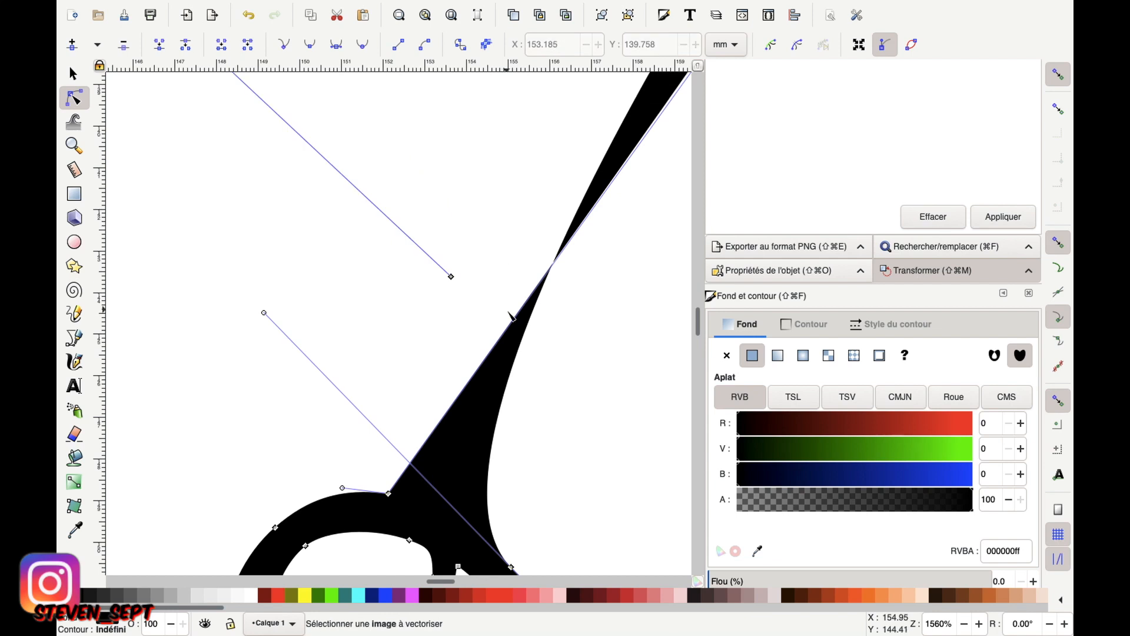
# - Pull the long curve handle of the spike rising from the candle back down to the candle top
pyautogui.scroll(-2, 527, 306)
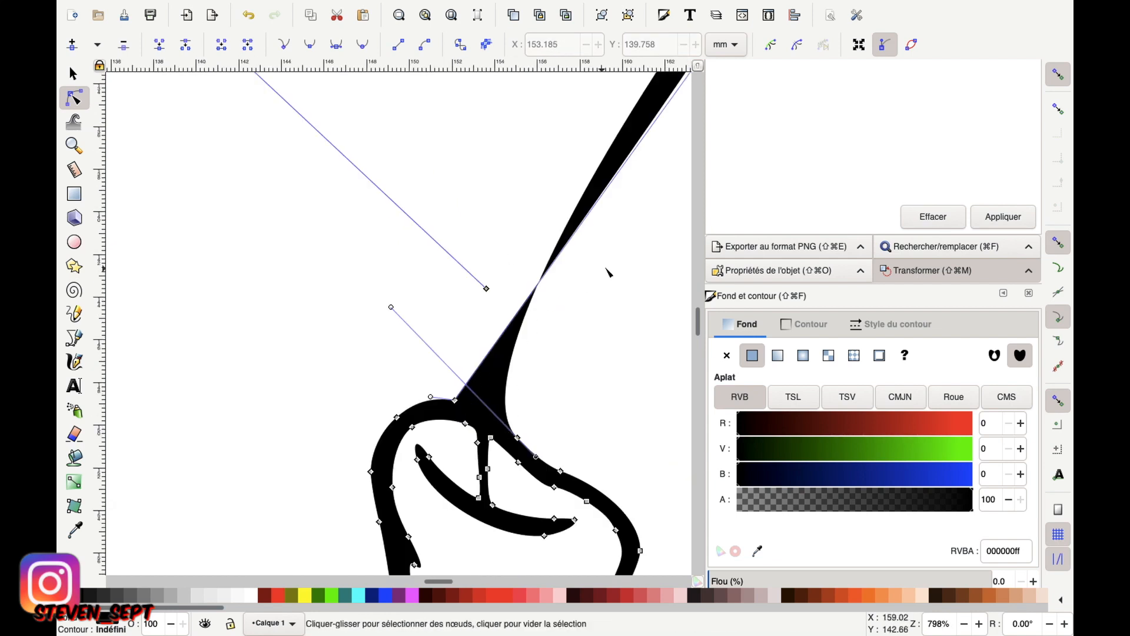
pyautogui.scroll(5, 606, 270)
pyautogui.hscroll(3, 605, 271)
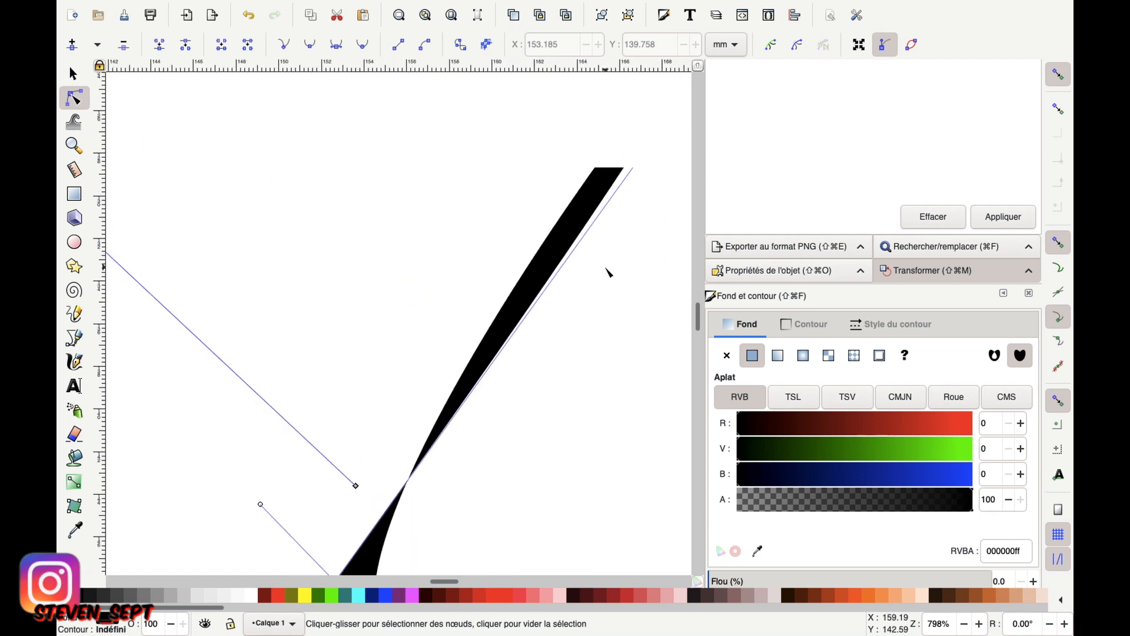
pyautogui.scroll(4, 606, 271)
pyautogui.hscroll(3, 606, 271)
pyautogui.scroll(5, 629, 183)
pyautogui.hscroll(4, 629, 182)
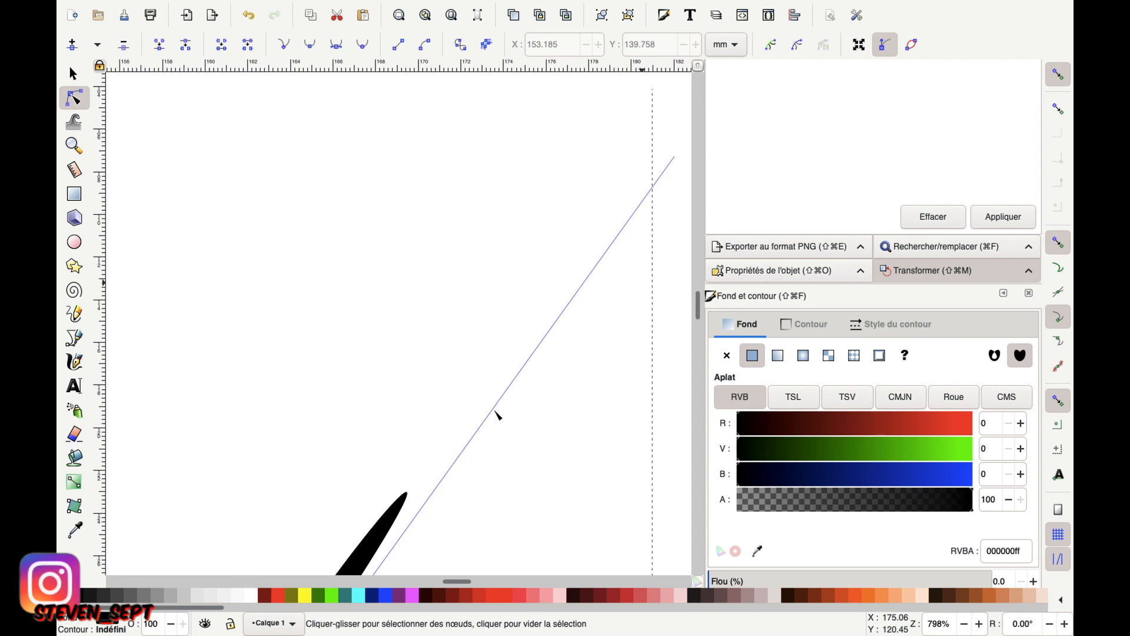
pyautogui.scroll(-4, 502, 412)
pyautogui.scroll(-4, 498, 415)
pyautogui.hscroll(-3, 497, 415)
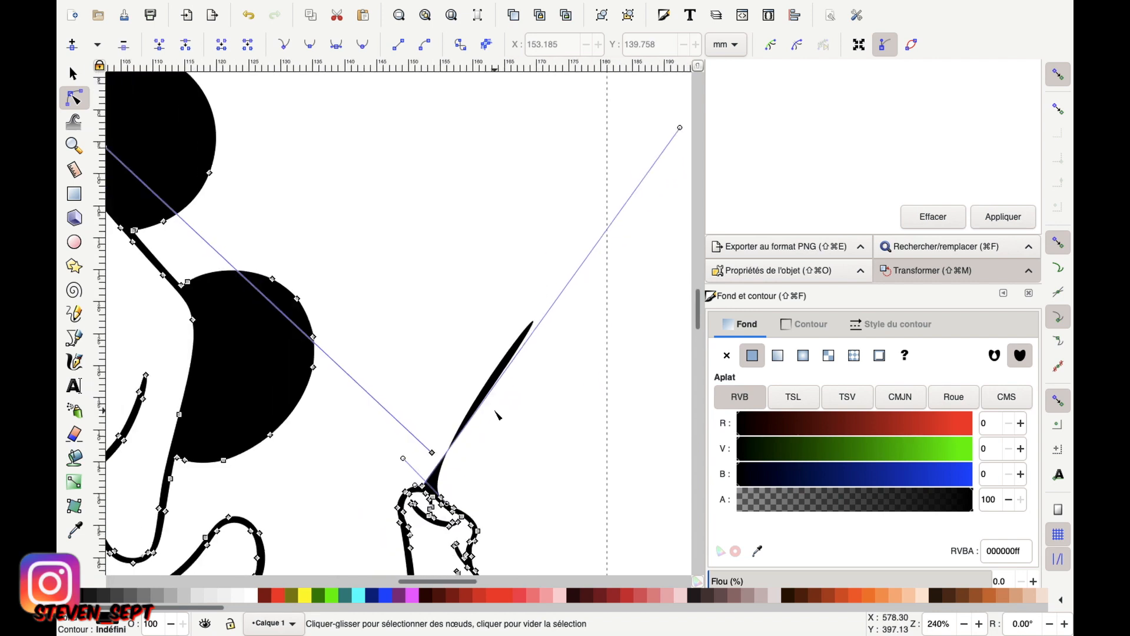
pyautogui.scroll(2, 660, 265)
pyautogui.hscroll(1, 660, 266)
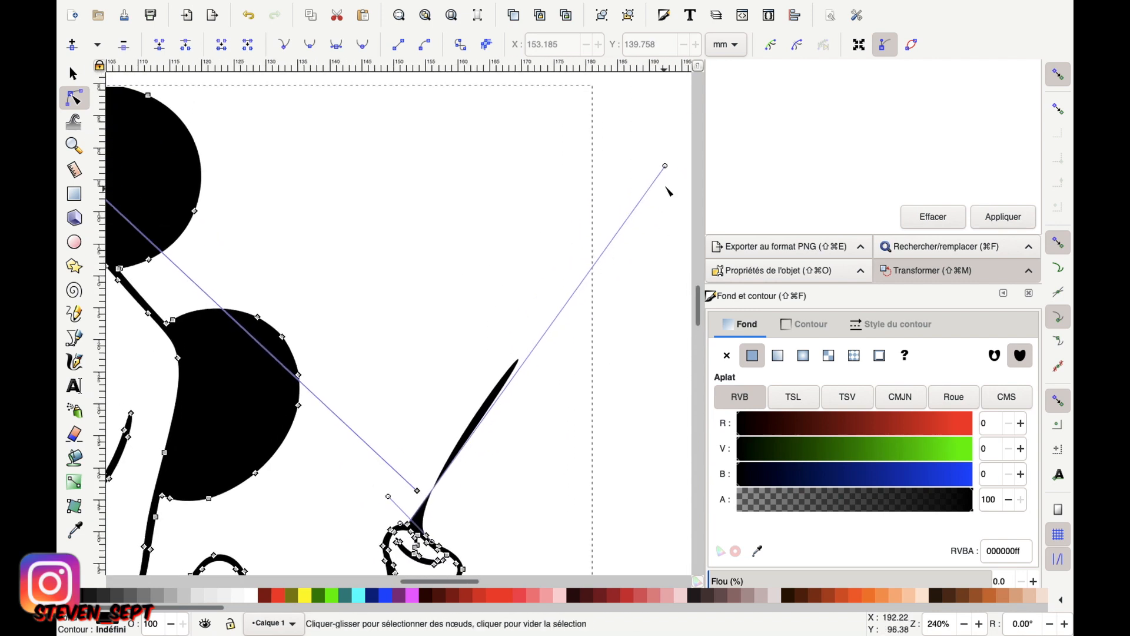
pyautogui.moveTo(666, 166); pyautogui.dragTo(422, 522)
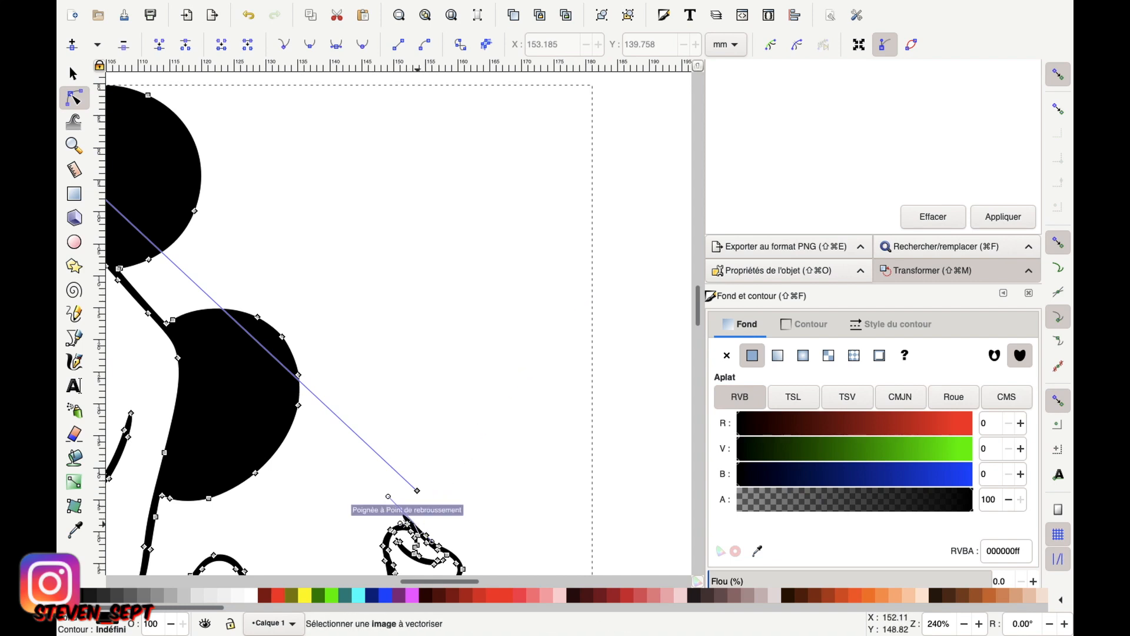
# - Shorten the other curve handle at the candle top to round off its outline, and deselect the path
pyautogui.scroll(4, 421, 525)
pyautogui.scroll(-6, 418, 528)
pyautogui.hscroll(-2, 418, 528)
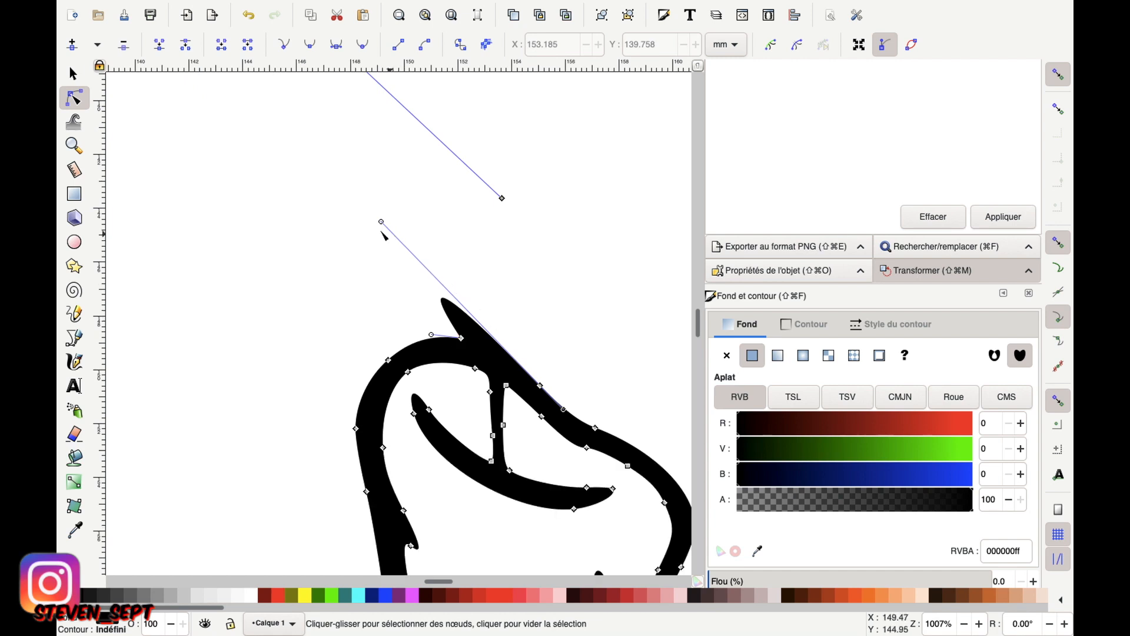
pyautogui.moveTo(383, 222); pyautogui.dragTo(498, 340)
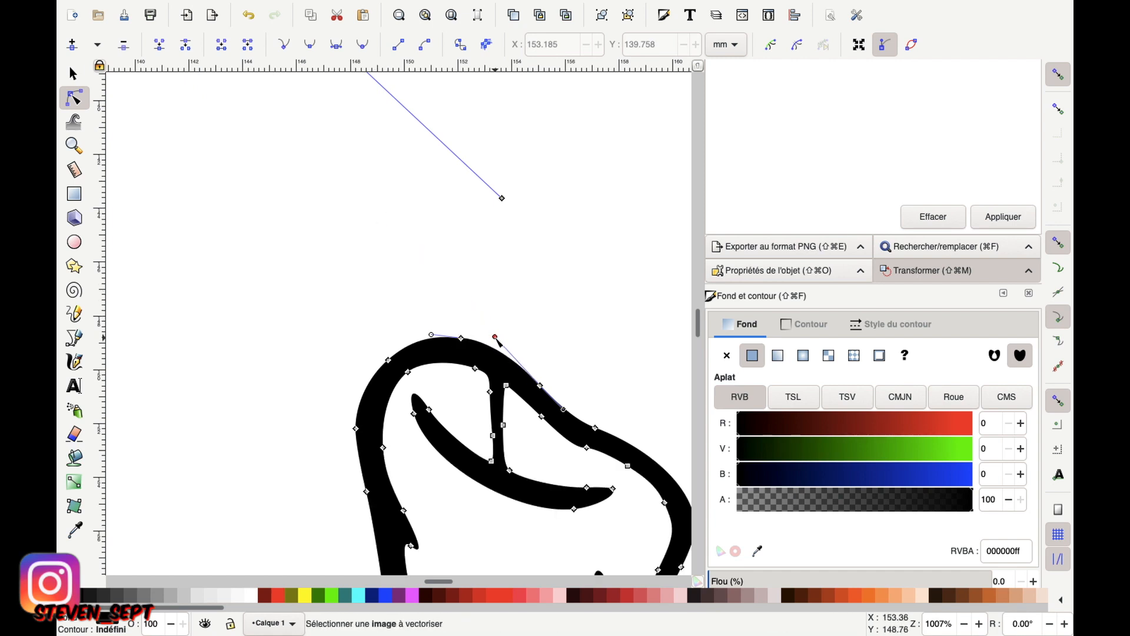
pyautogui.click(546, 325)
# - Examine the whole character and the edited candle, and switch to the selection tool
pyautogui.scroll(-5, 548, 324)
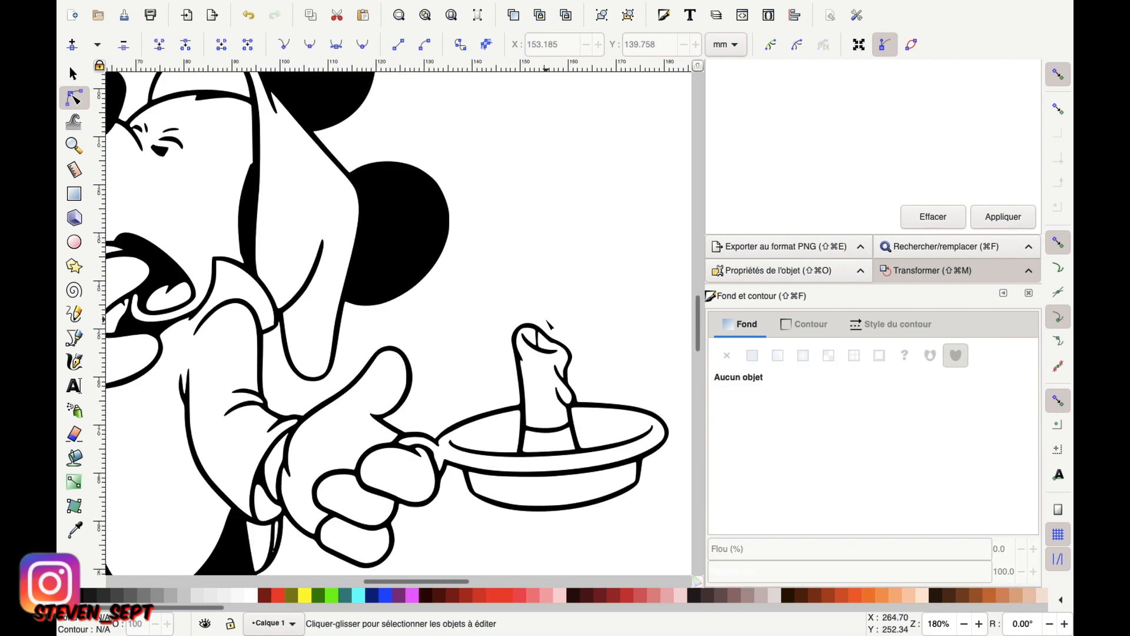
pyautogui.scroll(-2, 547, 324)
pyautogui.scroll(-1, 547, 323)
pyautogui.hscroll(-2, 547, 324)
pyautogui.scroll(1, 548, 324)
pyautogui.scroll(-1, 548, 324)
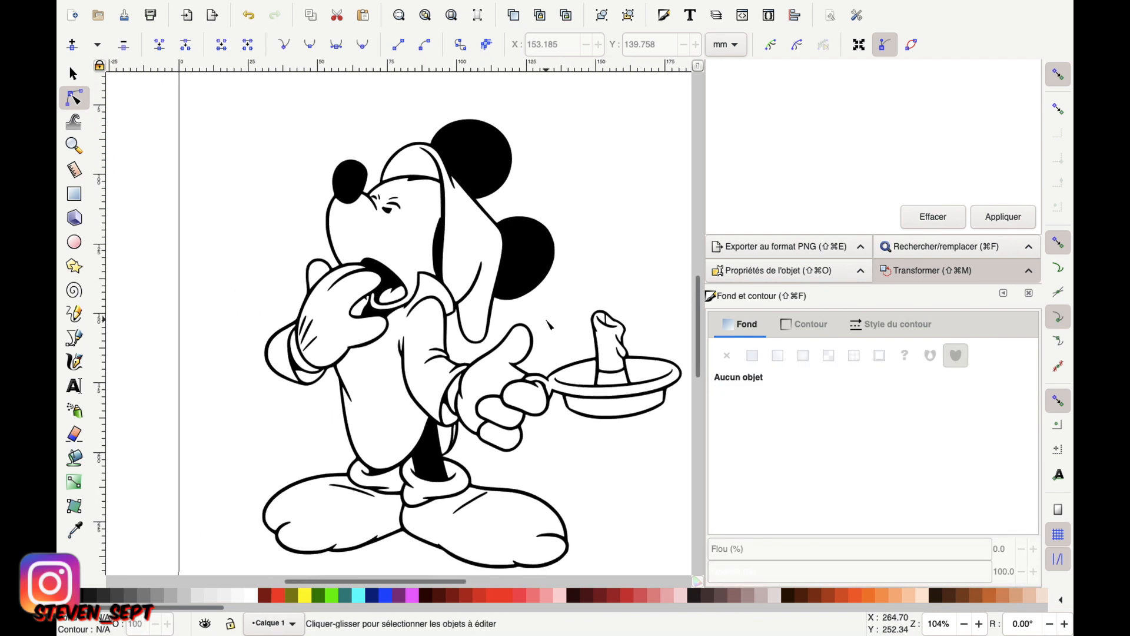
pyautogui.scroll(-1, 548, 324)
pyautogui.hscroll(1, 549, 324)
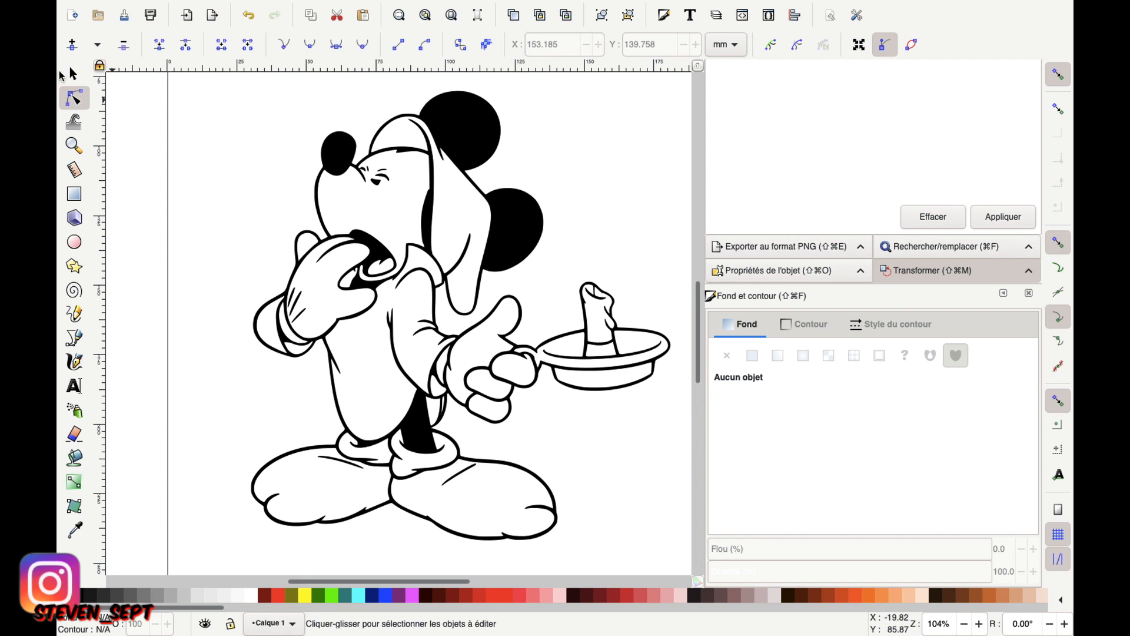
pyautogui.click(73, 75)
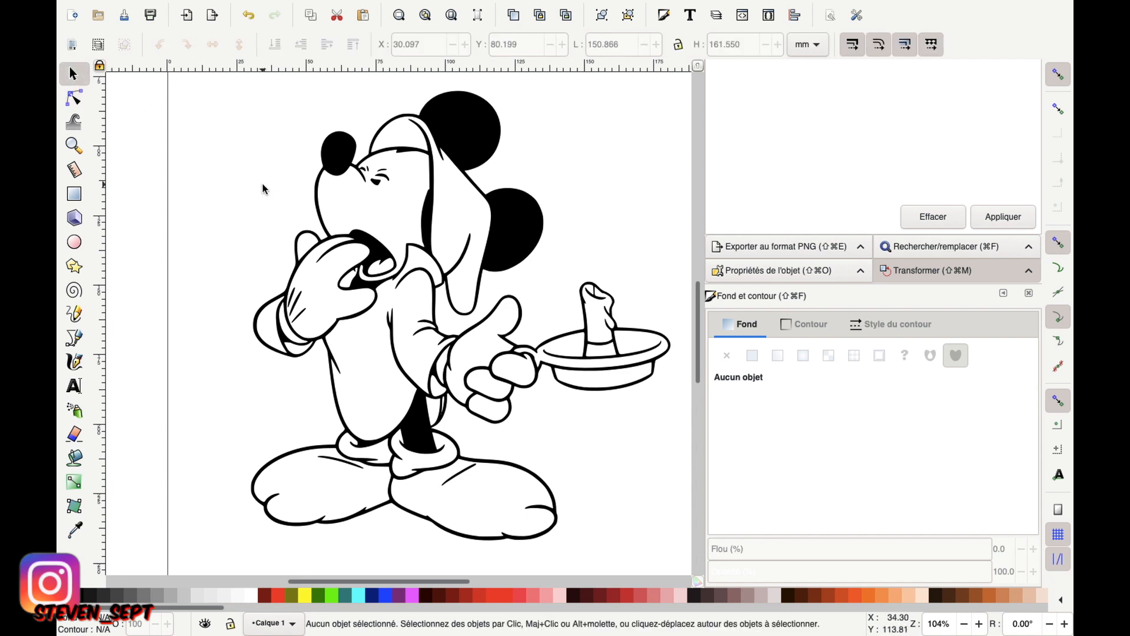